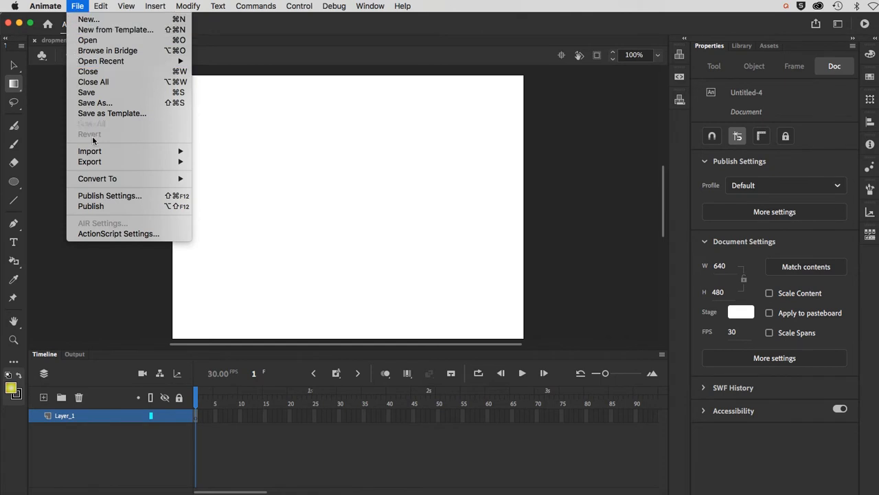
Import Awareness22.mp3 into the library from the Soundtracks folder inside Sound_mp3 in Downloads
mouse_move(95, 152)
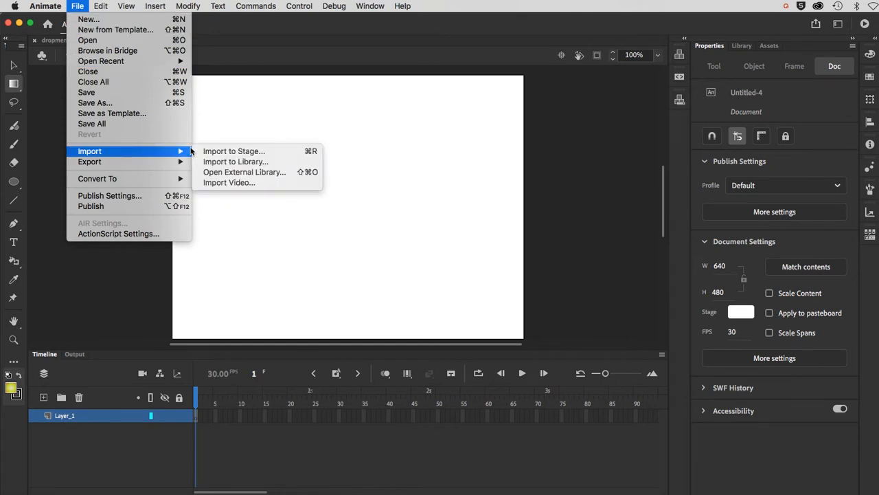
left_click(217, 167)
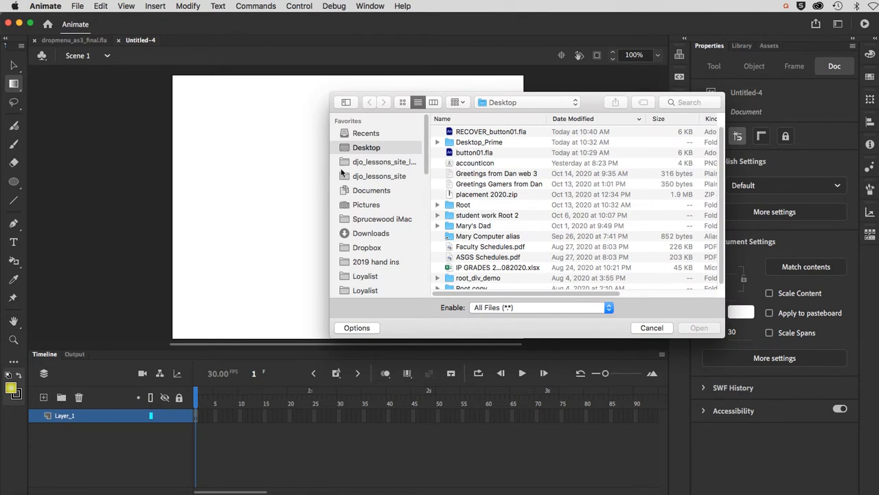
left_click(359, 234)
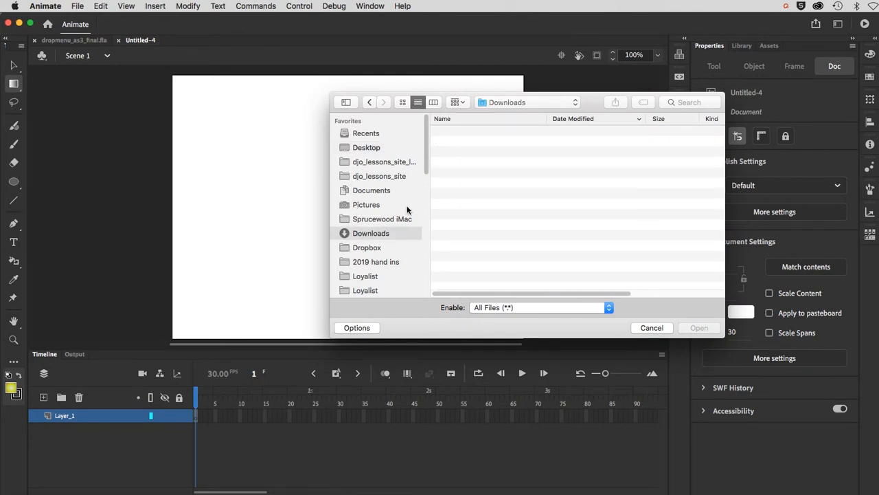
left_click(450, 143)
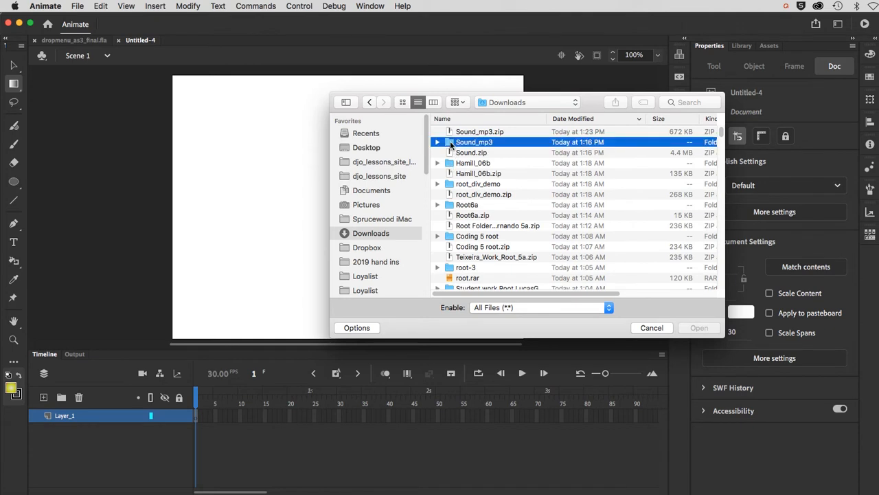
double_click(451, 142)
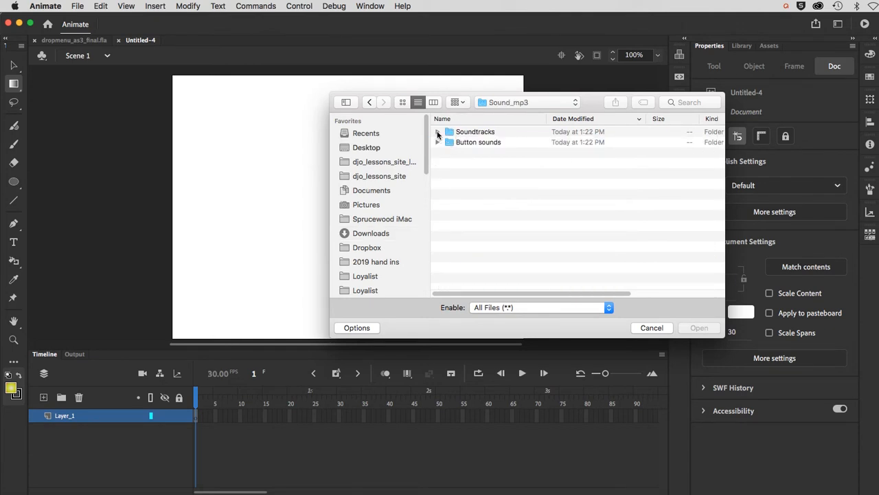
left_click(437, 132)
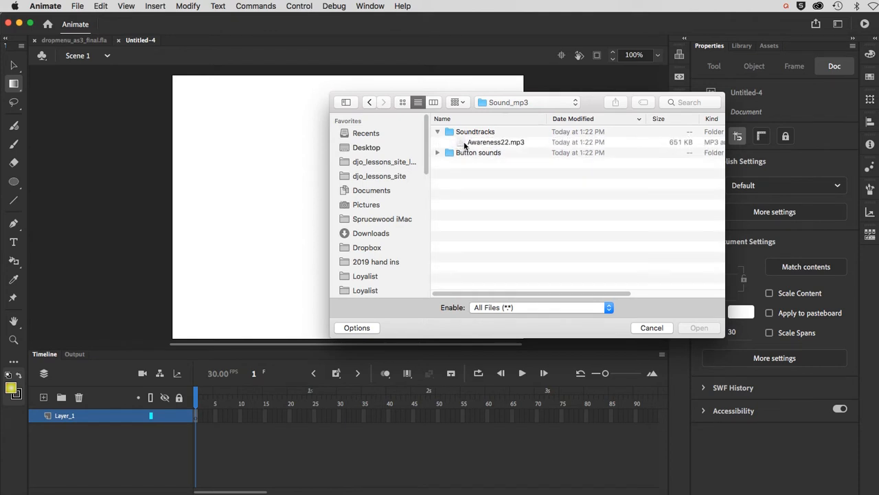
left_click(463, 144)
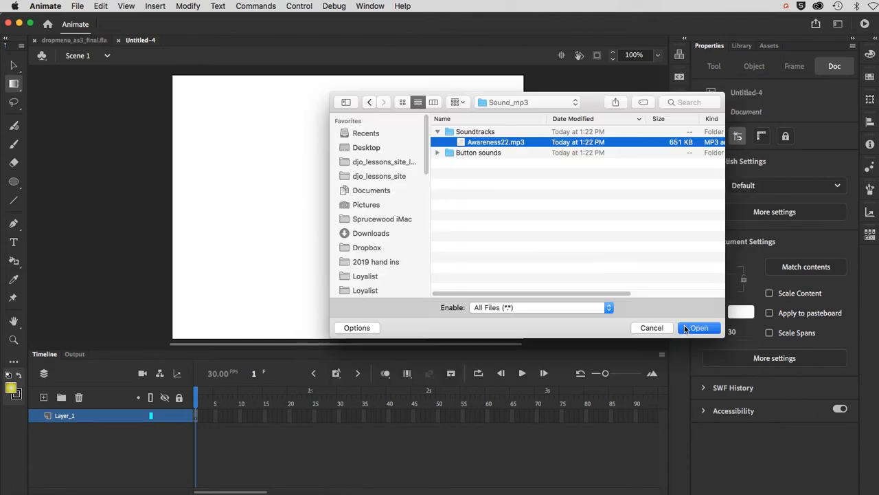
left_click(685, 327)
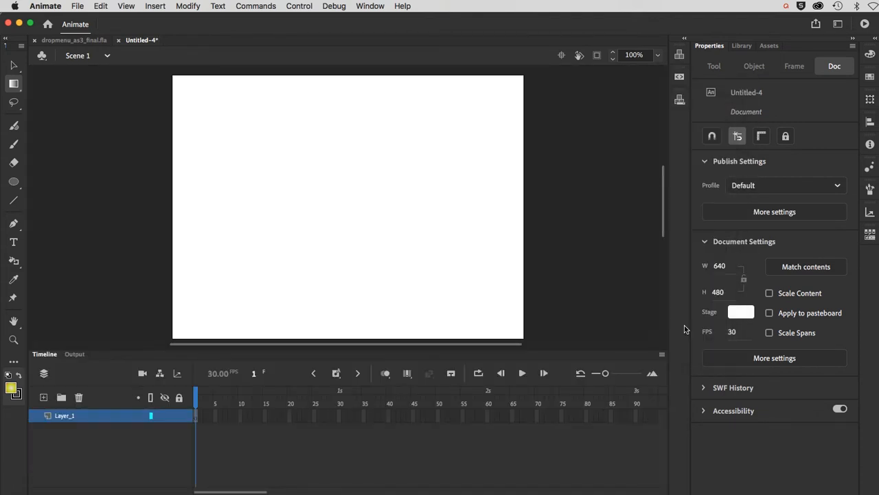
Import every mp3 in the Button sounds folder of Sound_mp3, Beep Small 2_01 through TV On_01, into the library and display the library
left_click(77, 7)
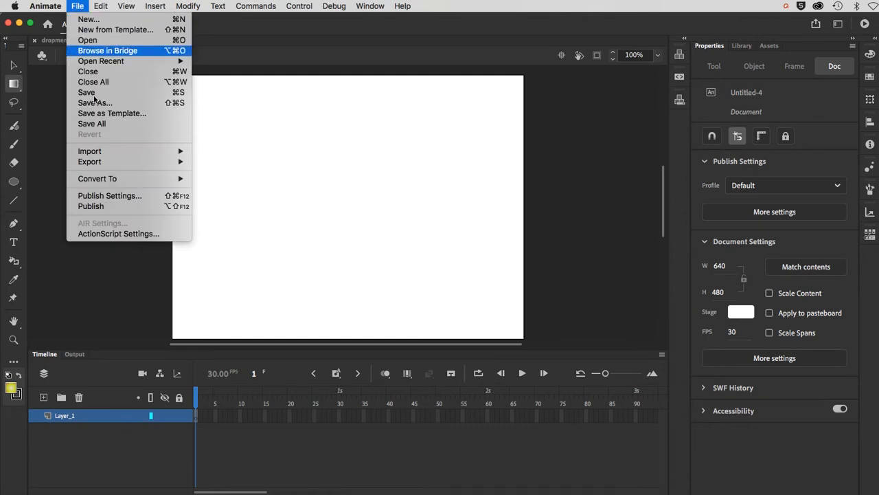
mouse_move(101, 153)
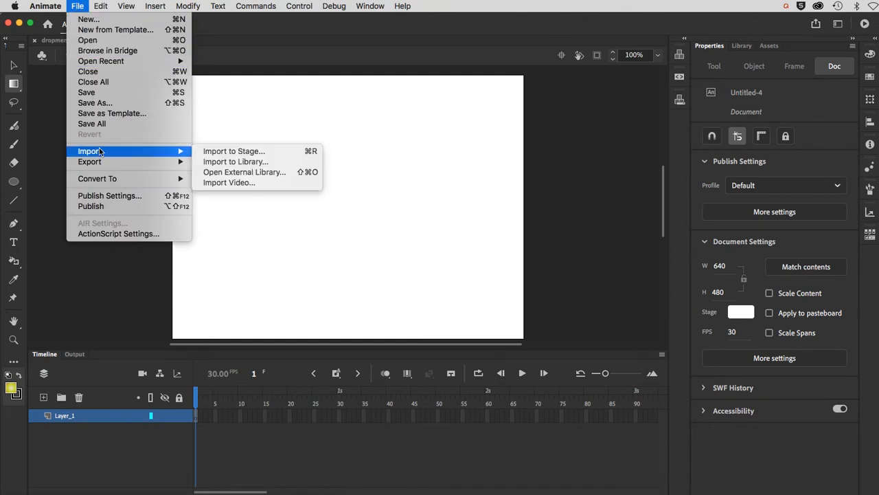
left_click(215, 163)
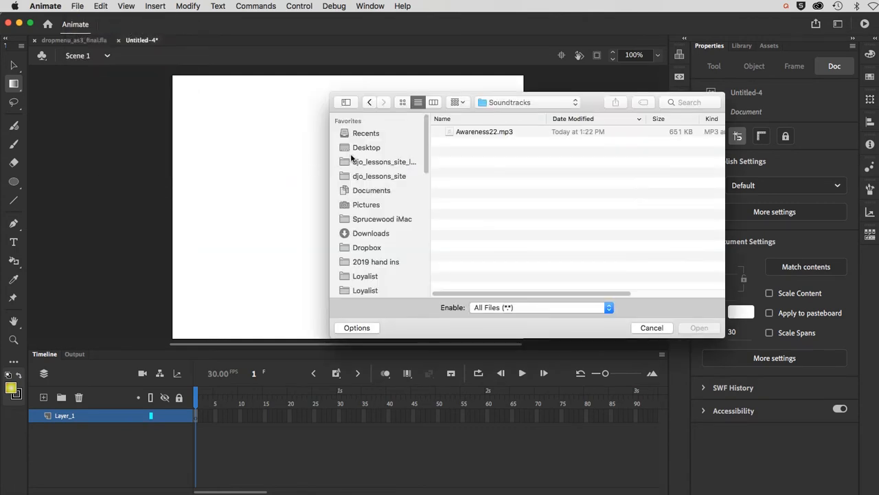
left_click(485, 103)
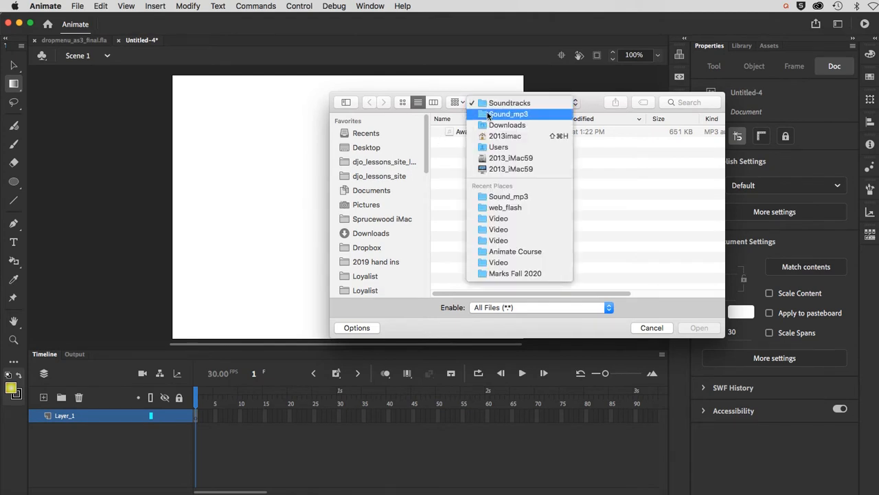
left_click(488, 114)
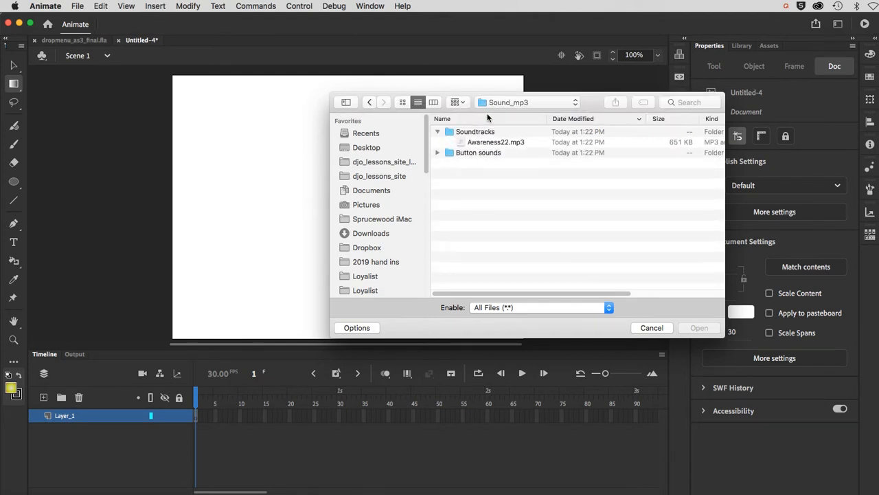
double_click(449, 153)
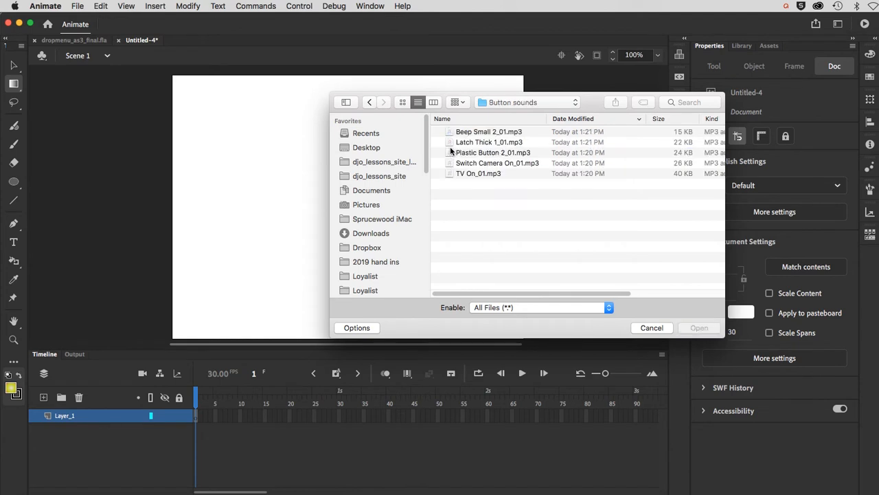
left_click(456, 135)
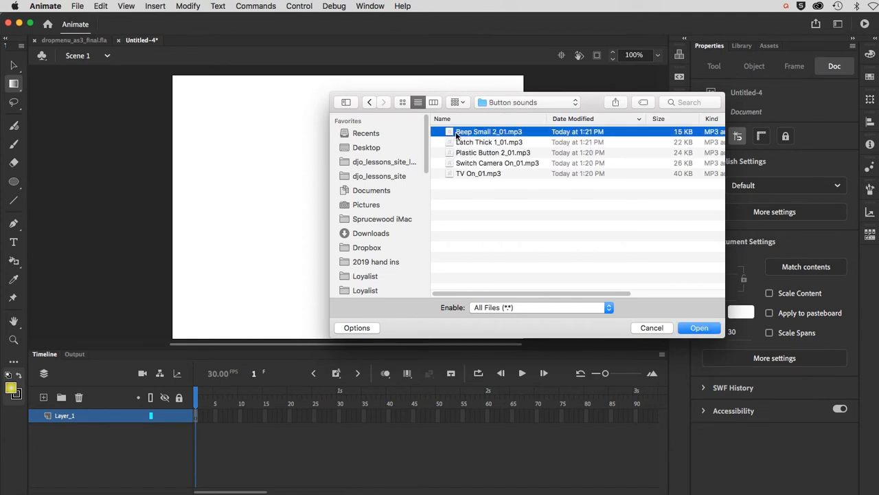
left_click(461, 173, "shift")
left_click(683, 327)
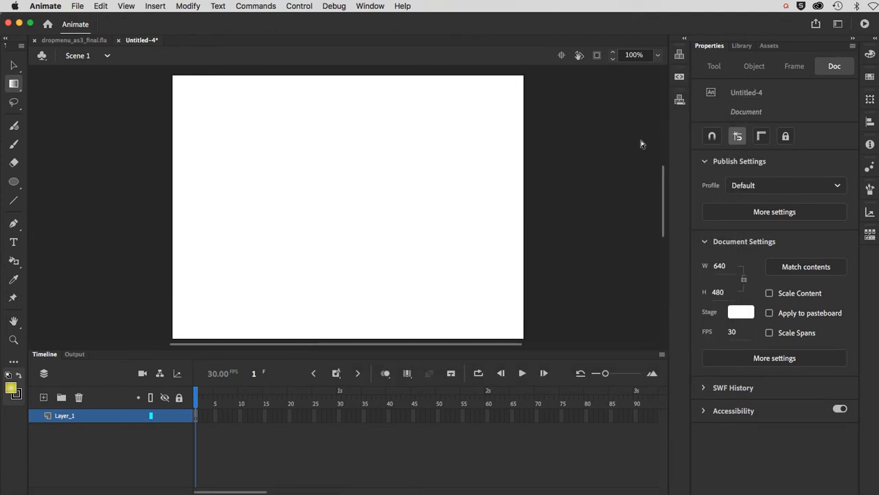
left_click(741, 46)
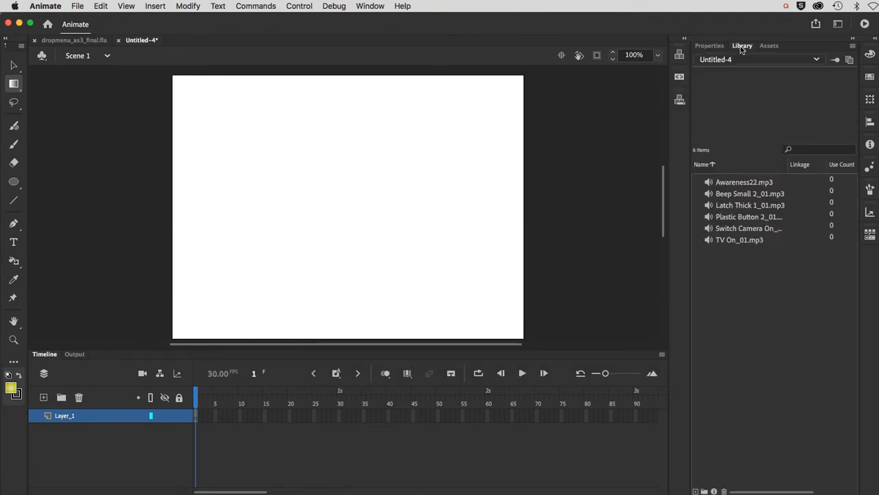
Save the document as sound.fla in the Animate Course folder
left_click(78, 6)
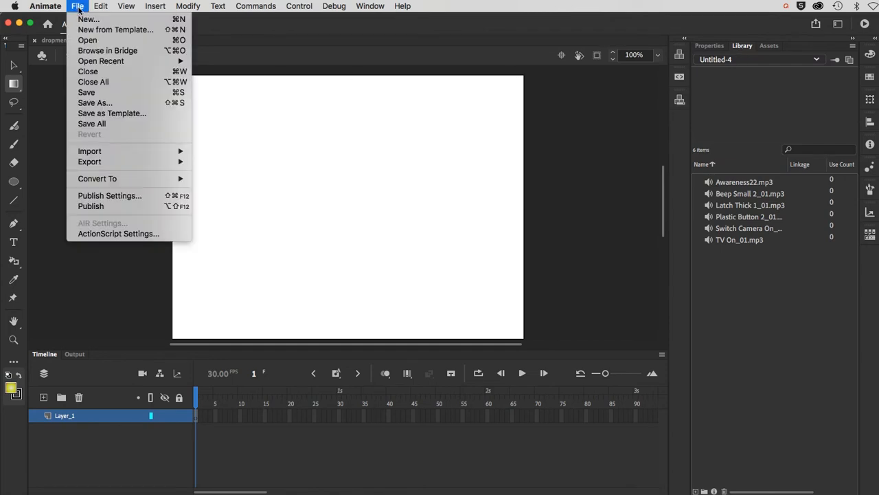
left_click(90, 102)
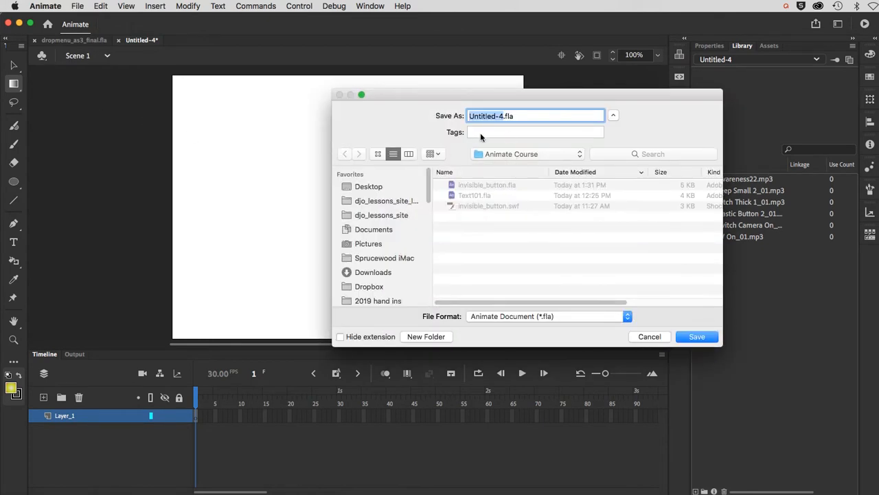
type("sound")
key("Return")
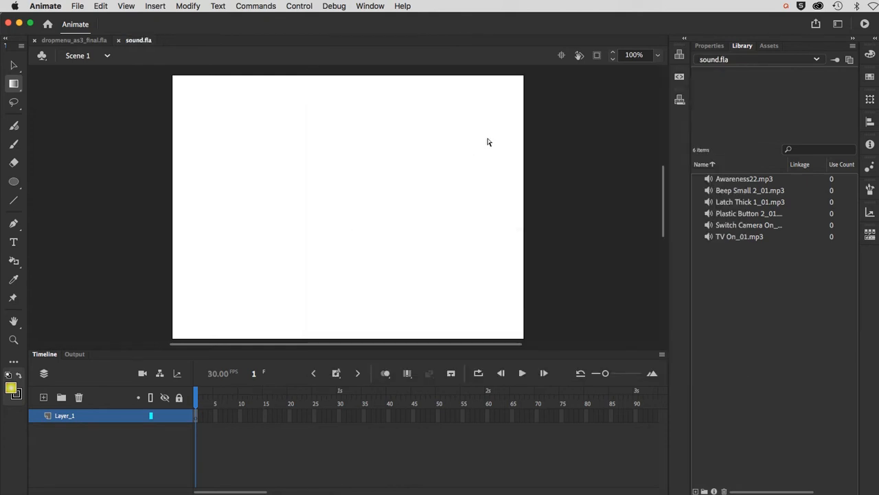
Preview the imported sounds in the library, checking the soundtrack and each button sound's waveform and playback
left_click(731, 183)
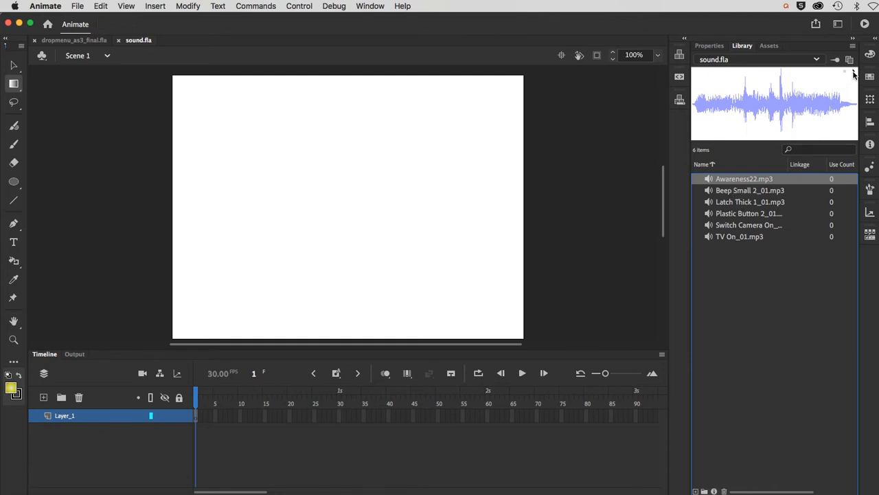
left_click(853, 72)
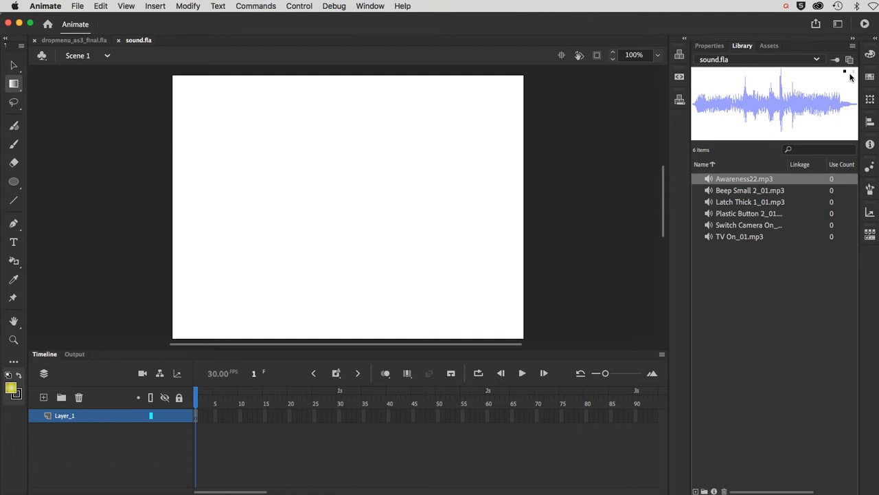
left_click(845, 71)
left_click(730, 192)
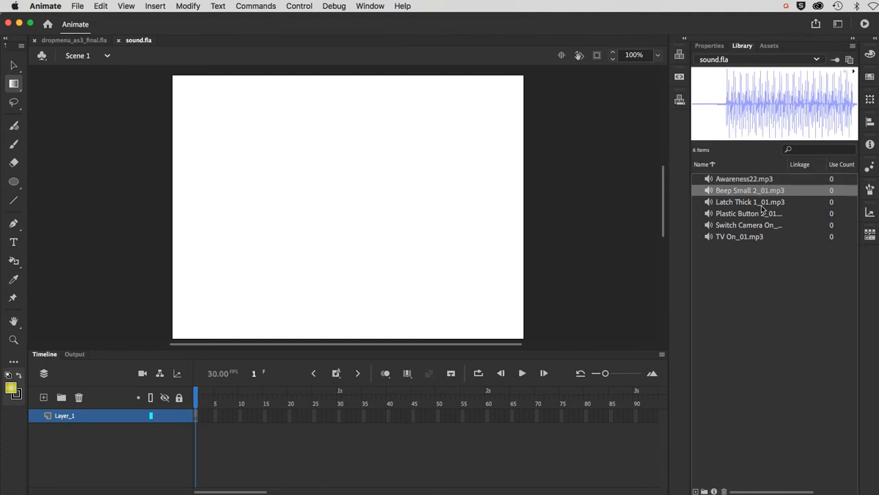
left_click(761, 203)
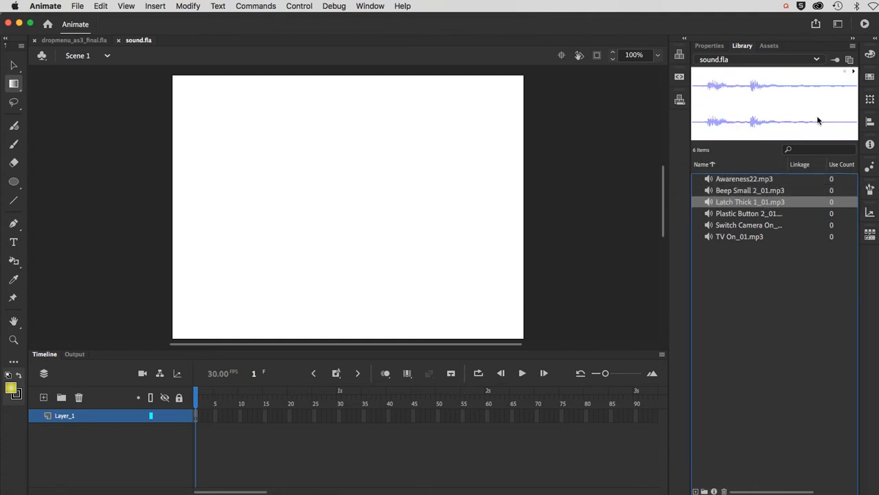
left_click(761, 215)
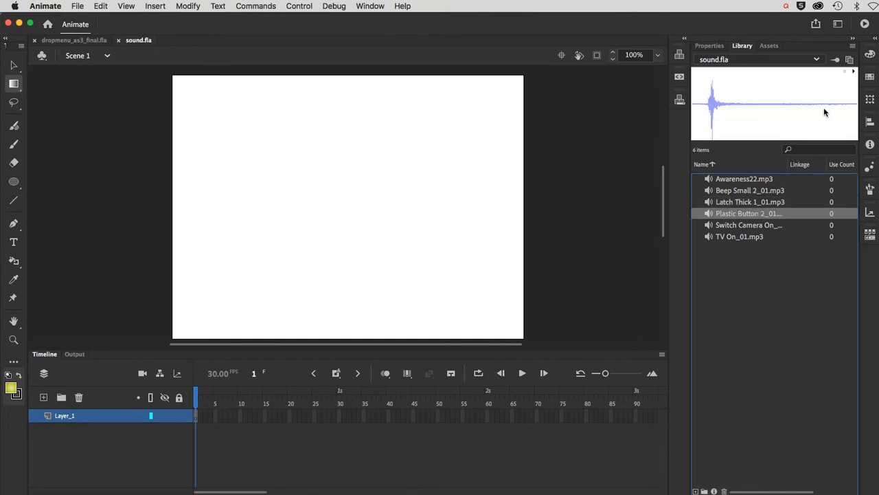
left_click(744, 227)
left_click(854, 72)
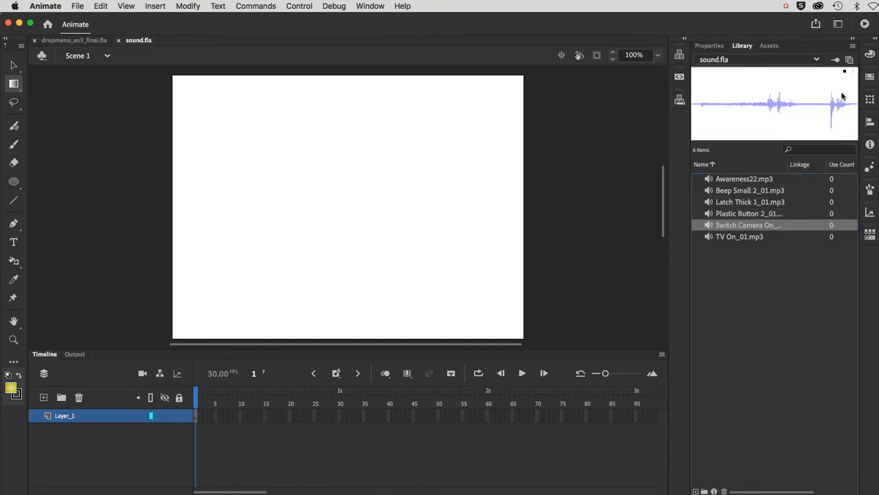
left_click(741, 236)
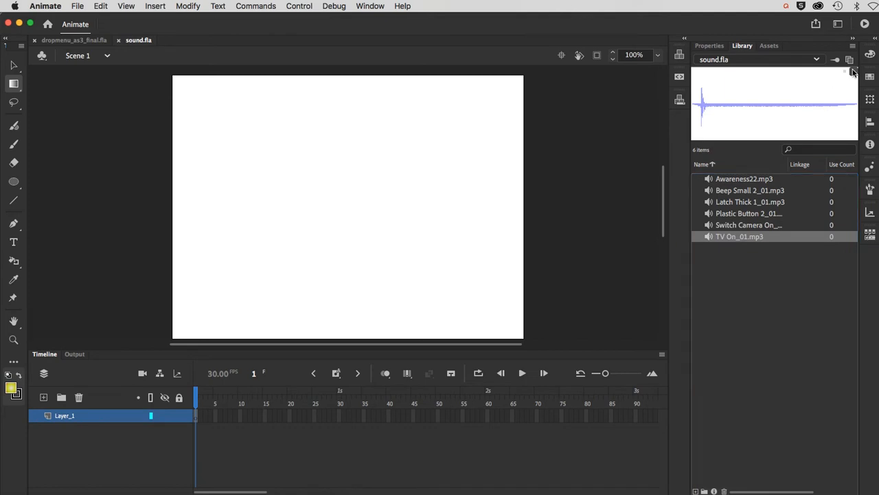
left_click(762, 180)
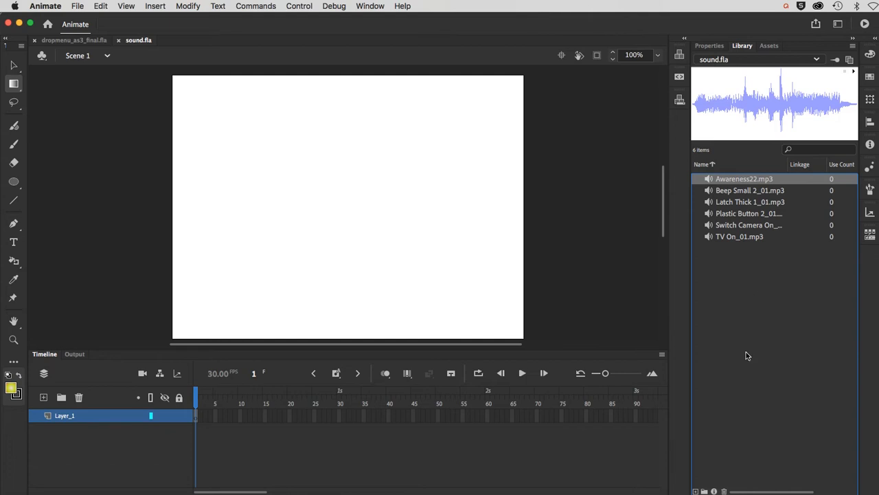
Assign the sound Beep Small 2_01.mp3 to frame 1 of Layer_1
left_click(195, 417)
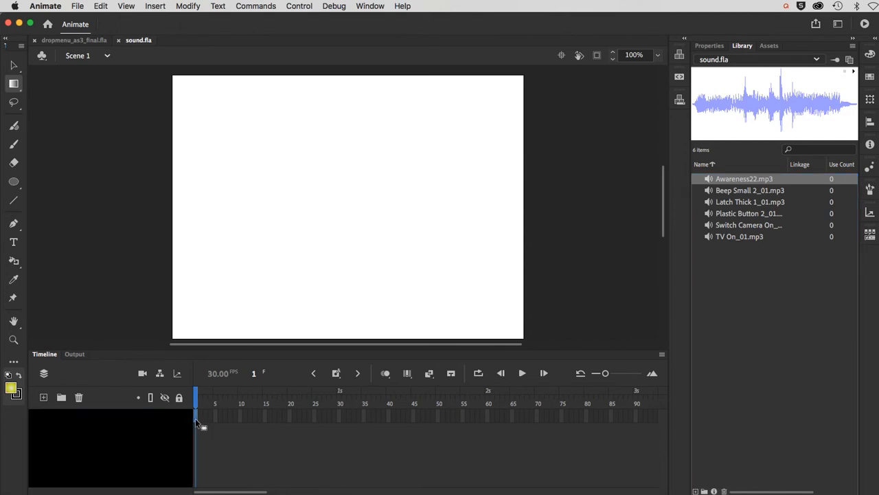
left_click(699, 47)
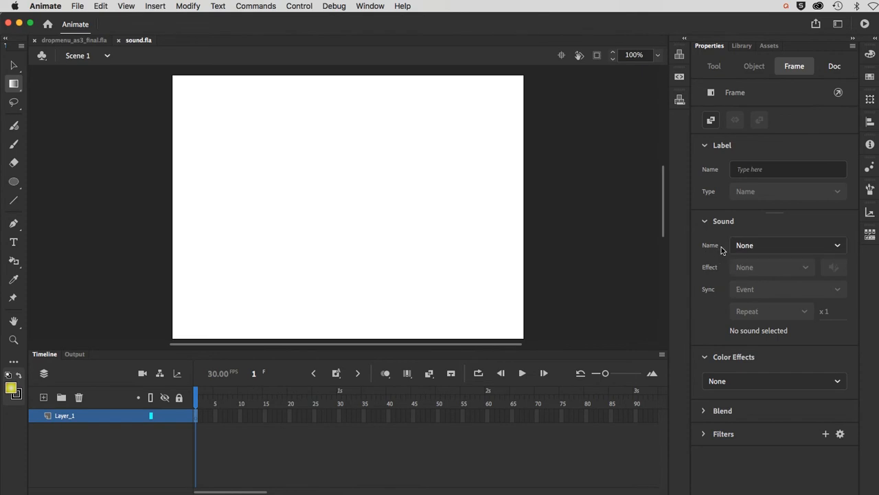
left_click(836, 247)
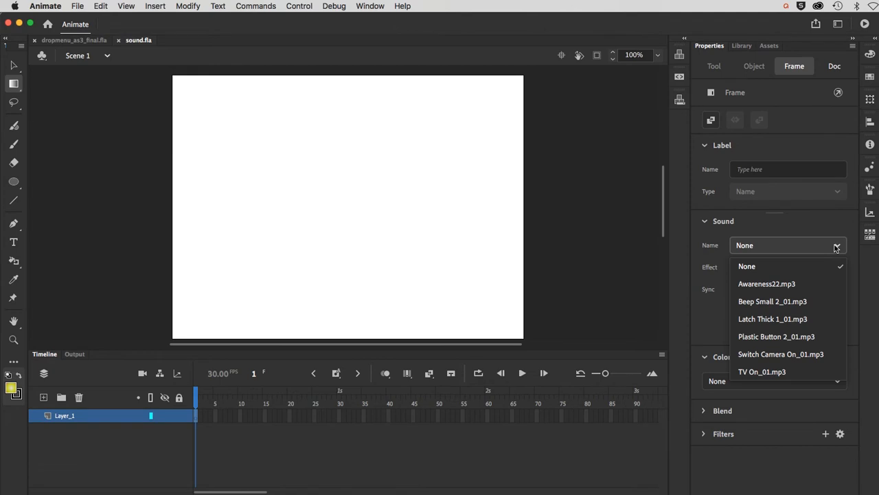
left_click(787, 305)
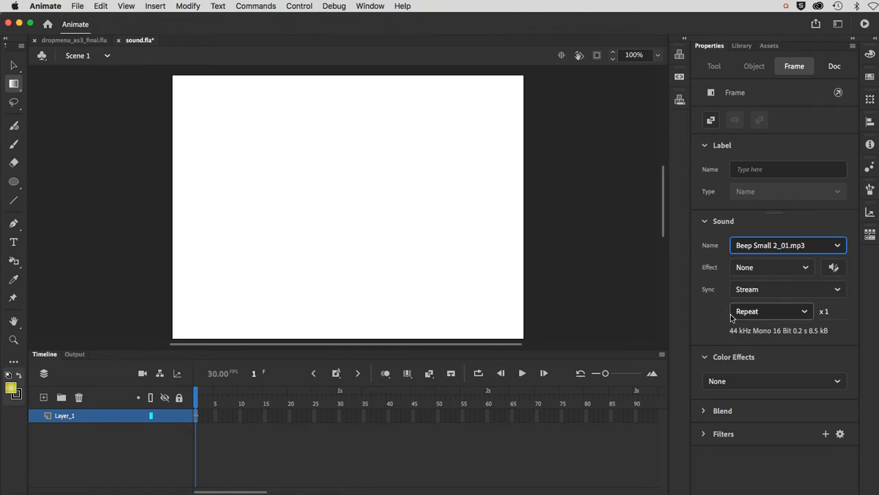
Set the sync of the beep sound on frame 1 to Event
left_click(762, 292)
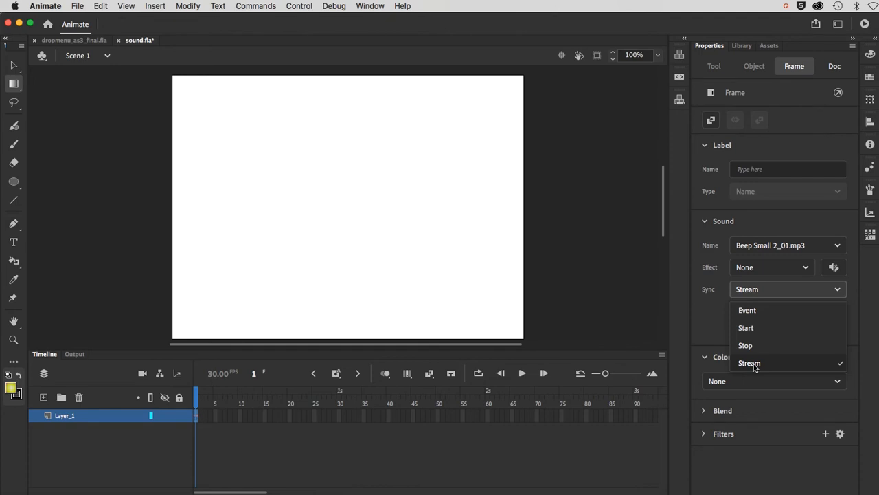
left_click(748, 311)
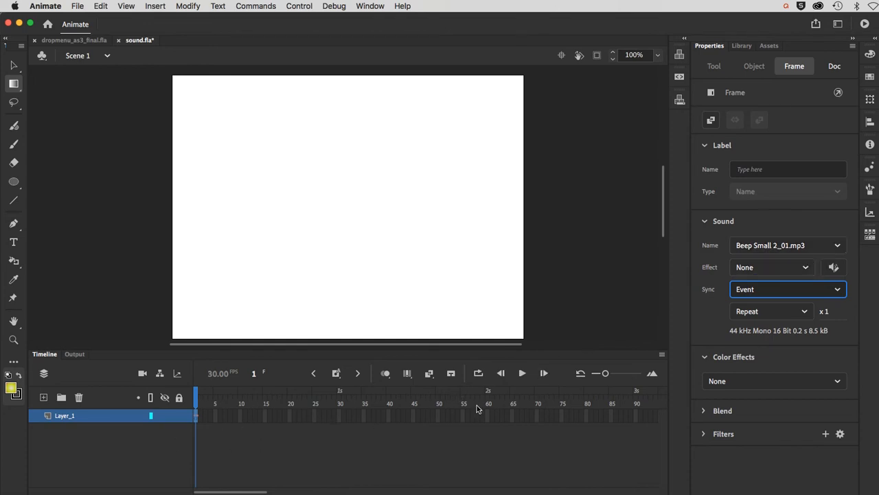
left_click_drag(605, 373, 622, 373)
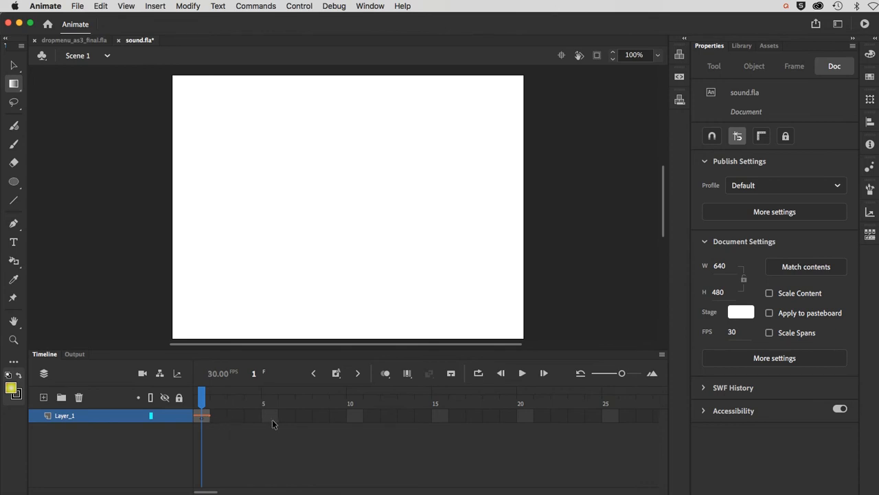
Extend the frames of Layer_1 to frame 10 to expose the beep sound's waveform
left_click(352, 416)
key("F5")
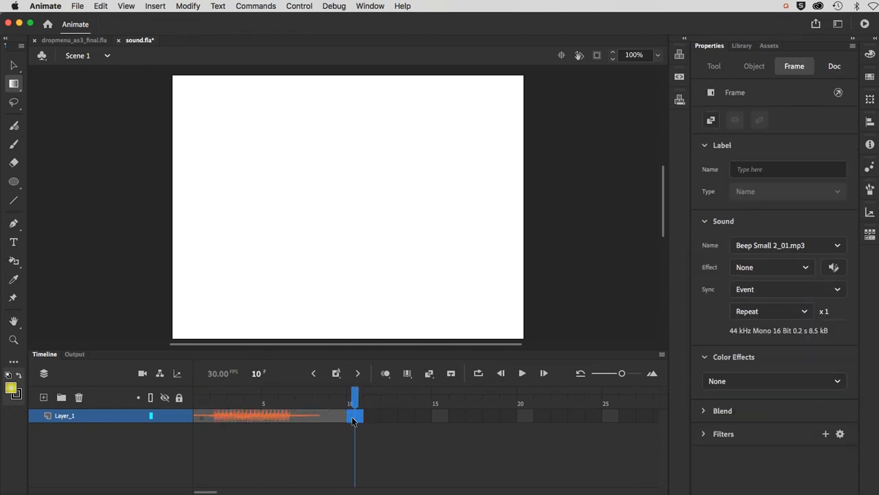
left_click_drag(204, 416, 253, 419)
Play the timeline from frame 1, test the movie to hear the beep sound, and close the test window
left_click_drag(355, 398, 175, 409)
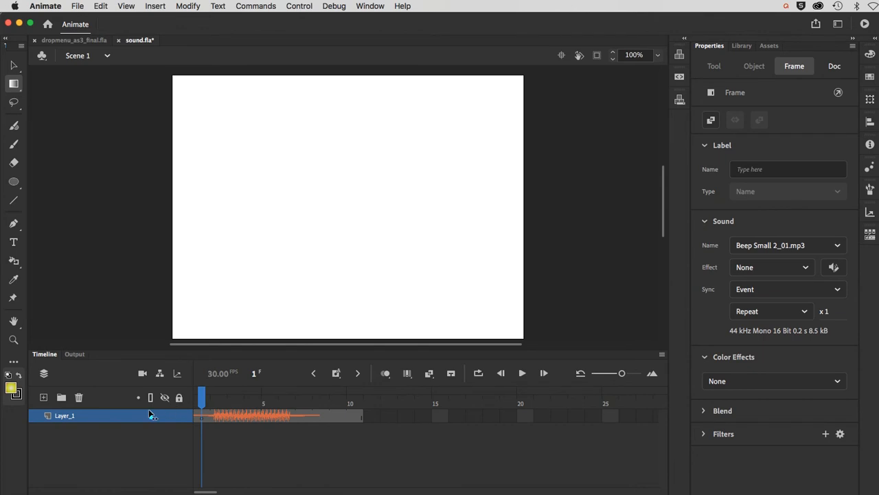
left_click(149, 413)
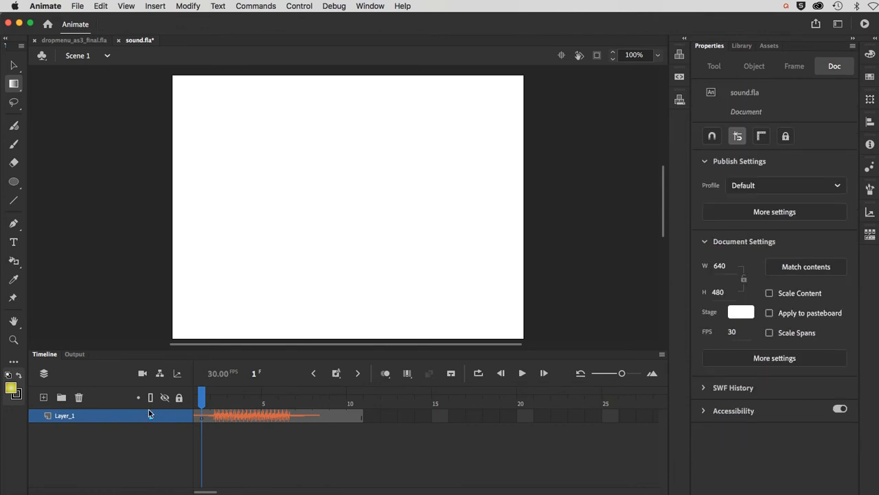
key("Return")
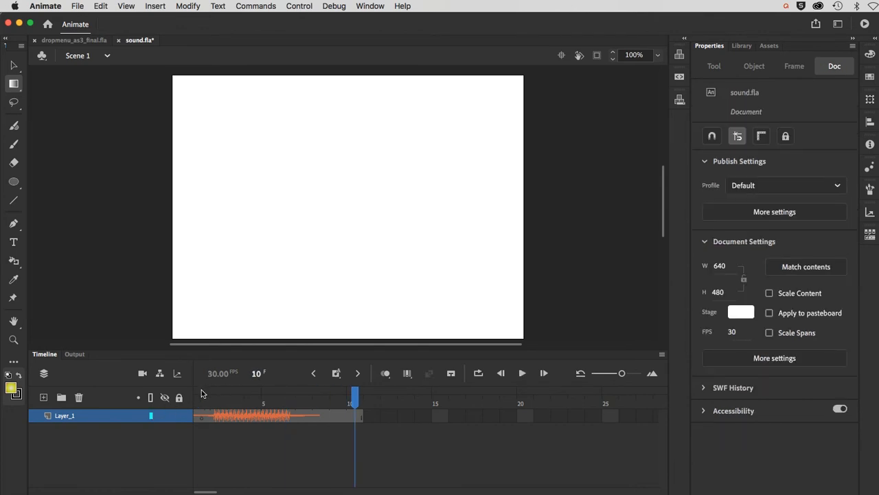
key("Return")
key("super+Return")
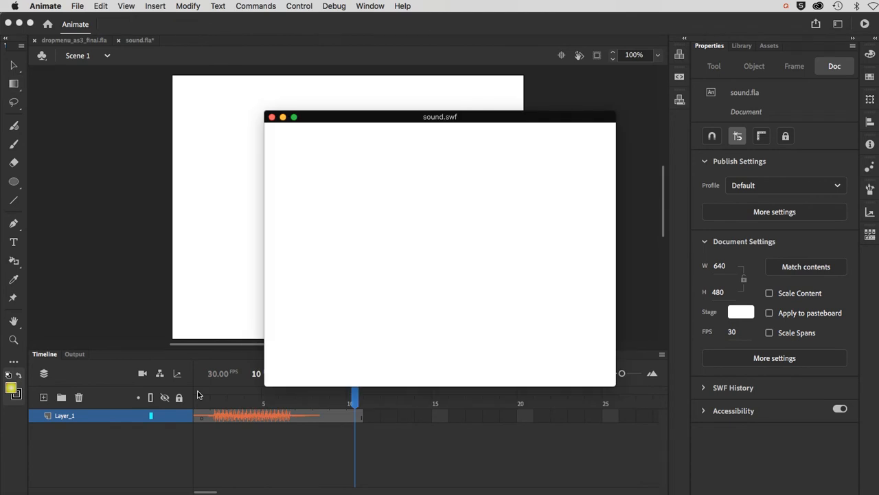
left_click(271, 118)
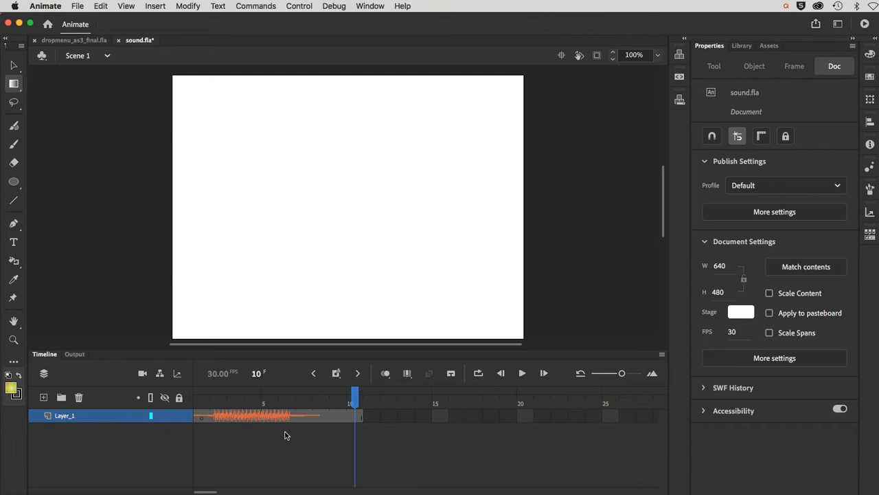
Review the available sync options for the beep sound on frame 1 without changing the setting
left_click(203, 417)
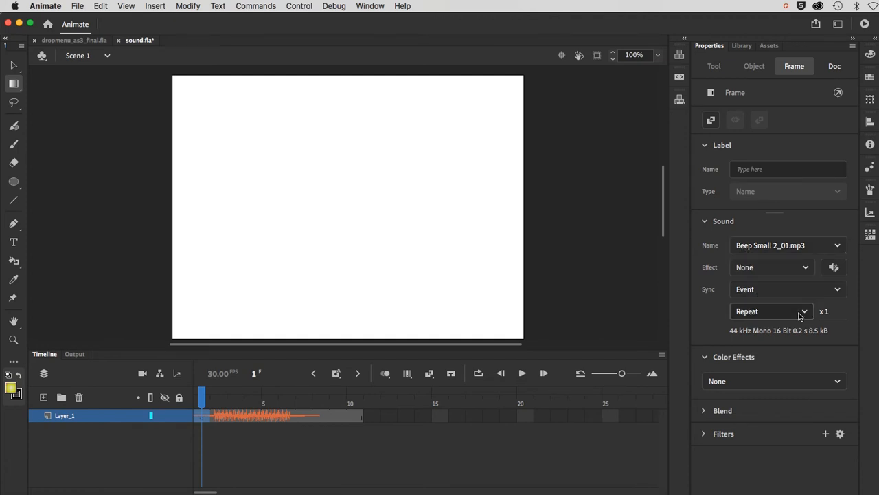
left_click(763, 292)
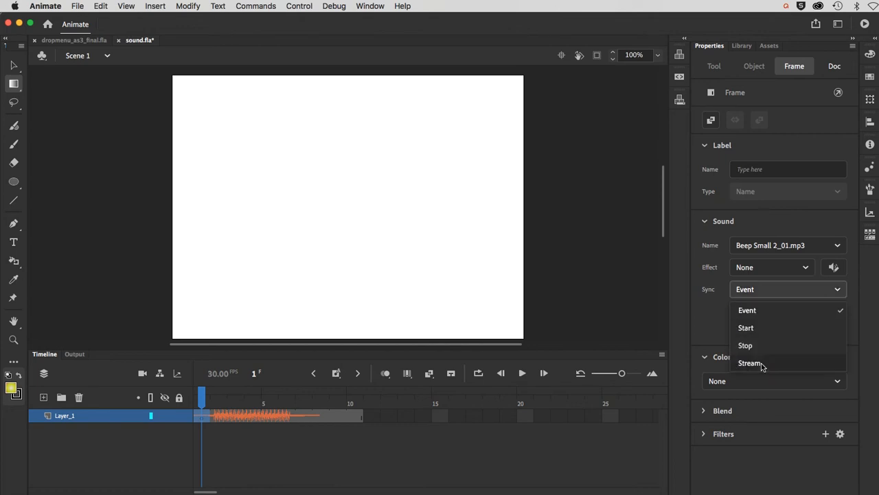
left_click(711, 304)
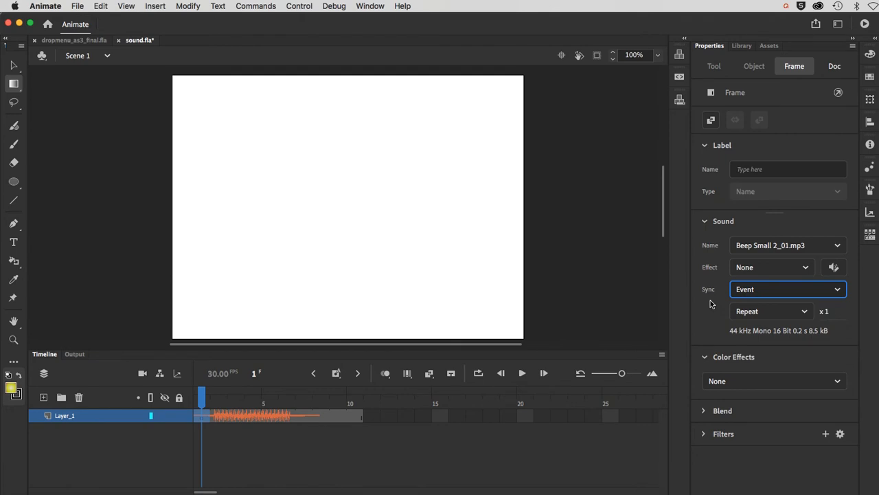
Replace the sound on frame 1 with Awareness22.mp3 and set its sync to Stream
left_click(201, 417)
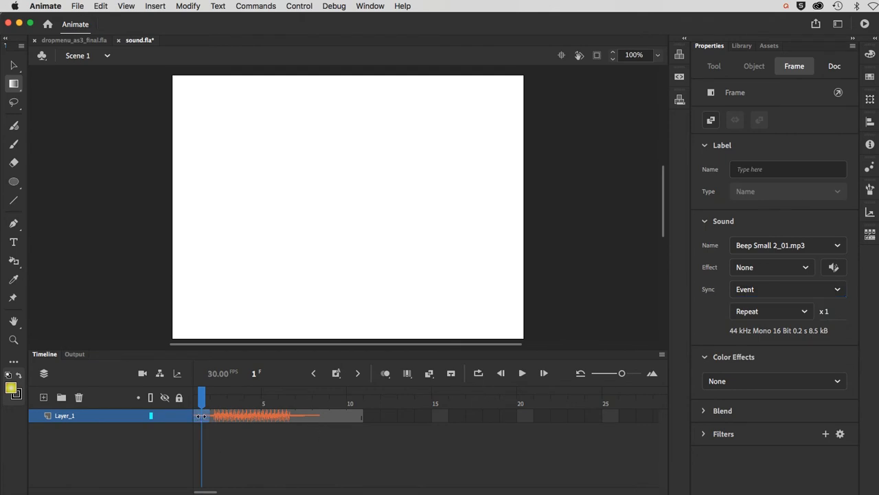
left_click(745, 246)
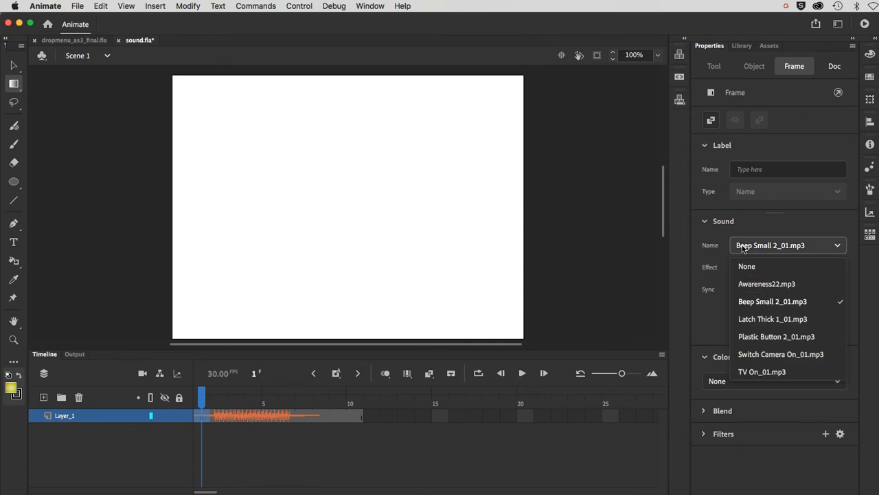
left_click(746, 283)
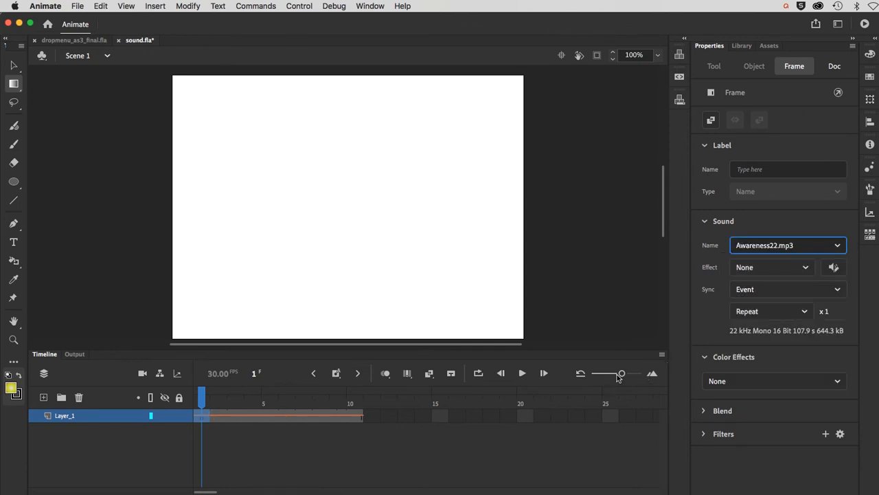
left_click_drag(618, 377, 610, 378)
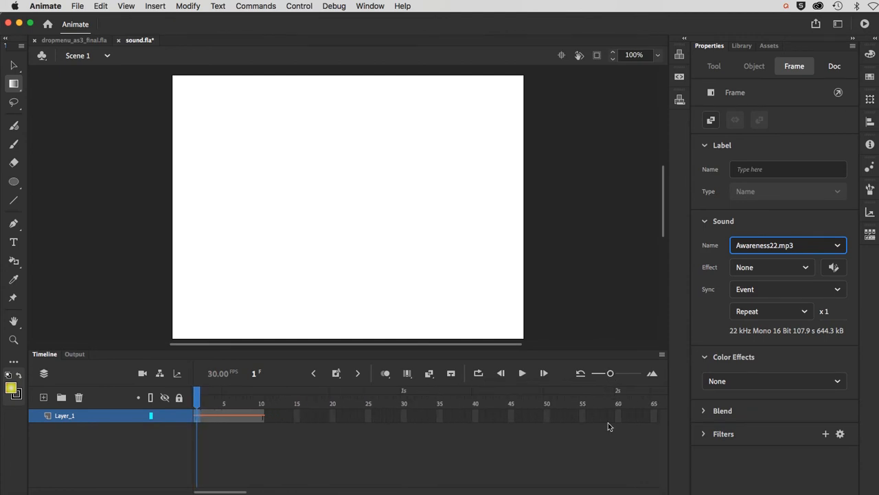
left_click(745, 289)
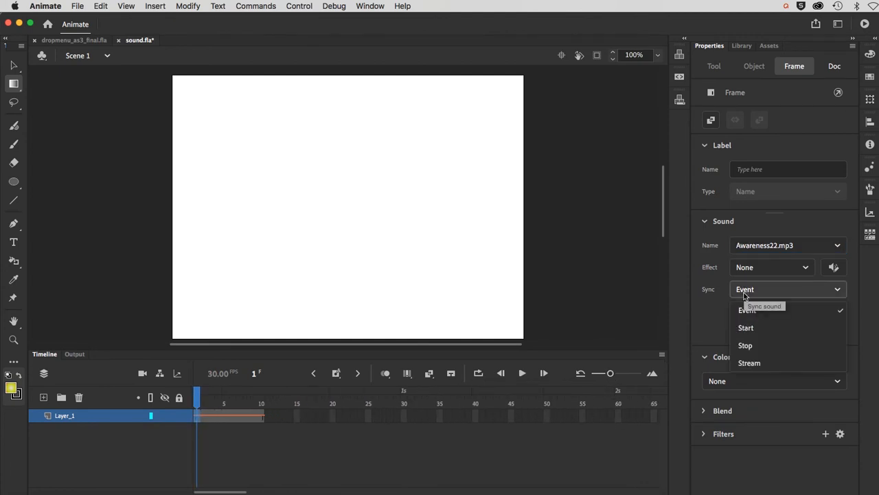
left_click(740, 364)
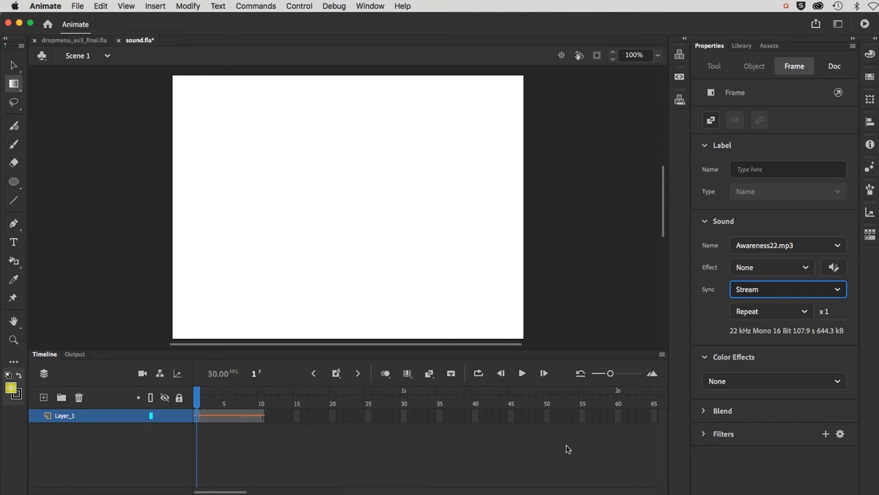
Extend the frames of Layer_1 to frame 60 and further to frame 206
left_click(617, 417)
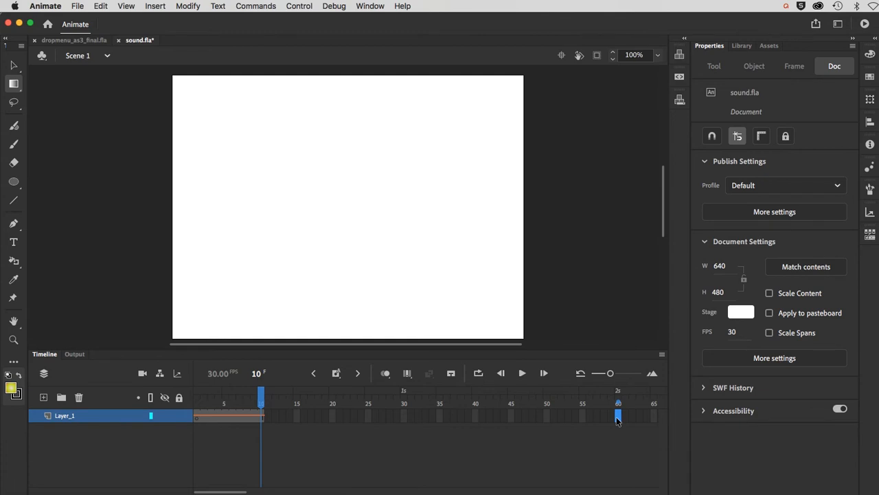
key("F5")
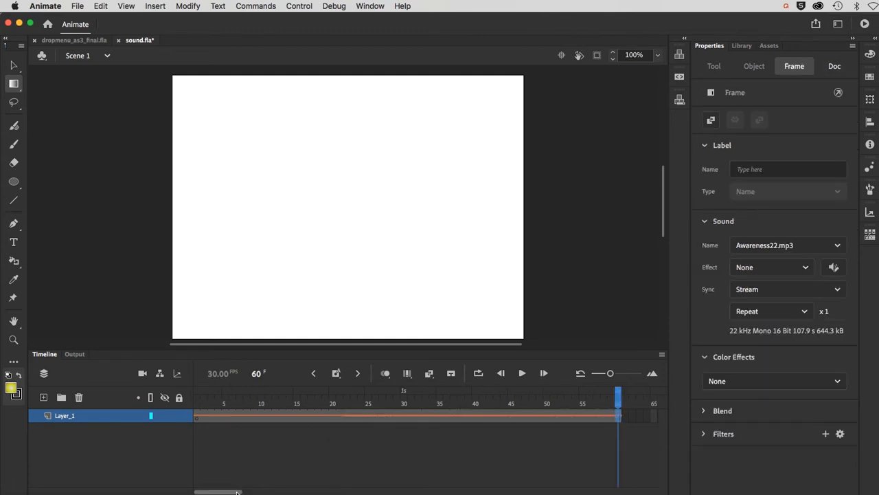
left_click_drag(610, 374, 595, 375)
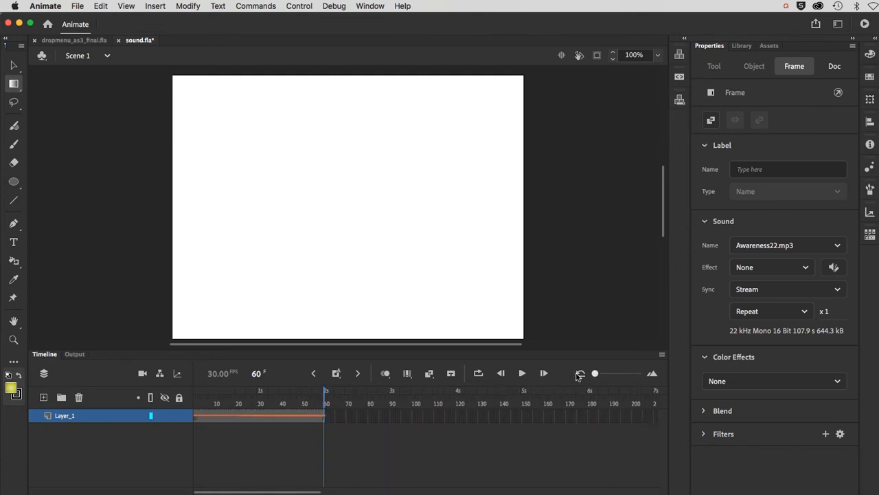
left_click(645, 421)
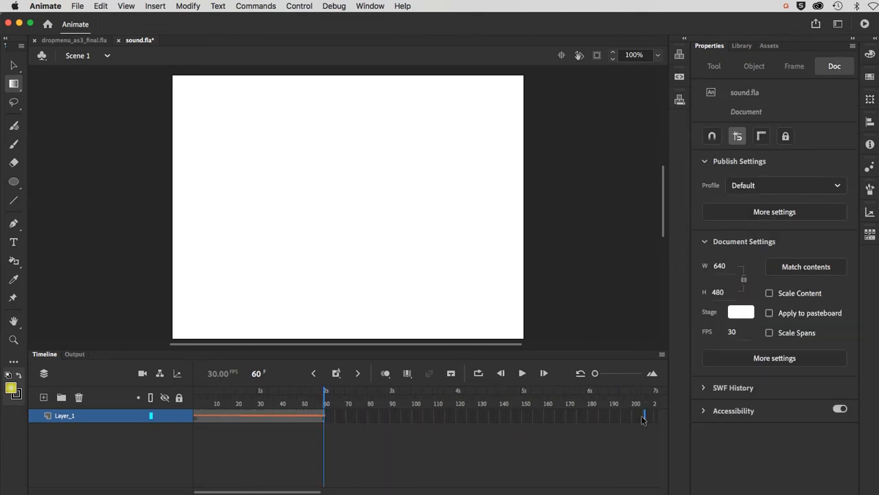
key("F5")
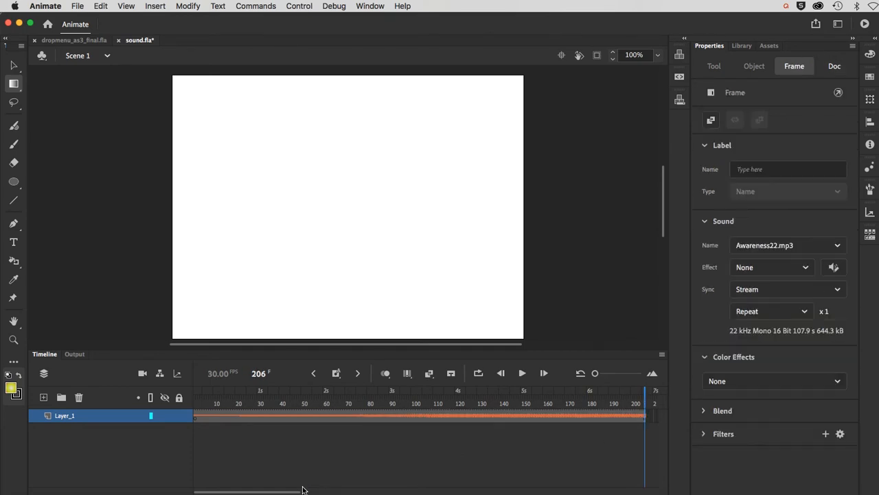
Place the playhead at frame 205 and insert single frames repeatedly until Layer_1 reaches about frame 331
left_click_drag(304, 492, 370, 491)
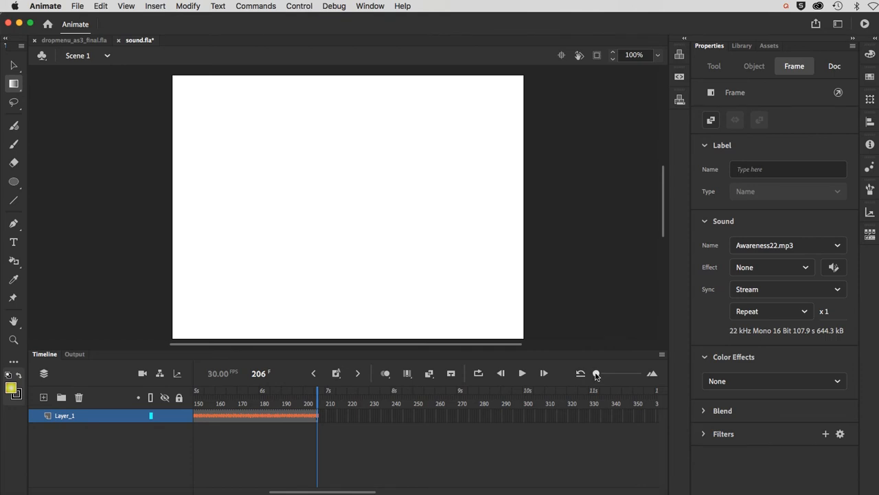
left_click_drag(595, 373, 607, 375)
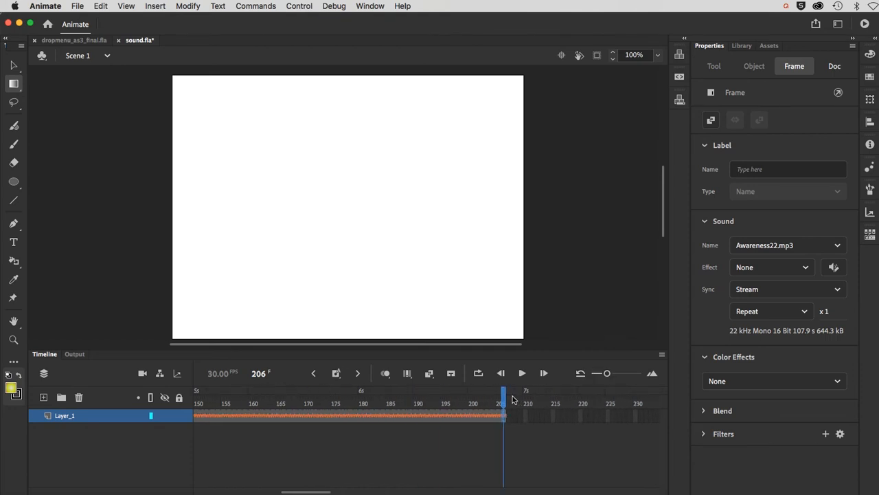
left_click_drag(504, 401, 497, 403)
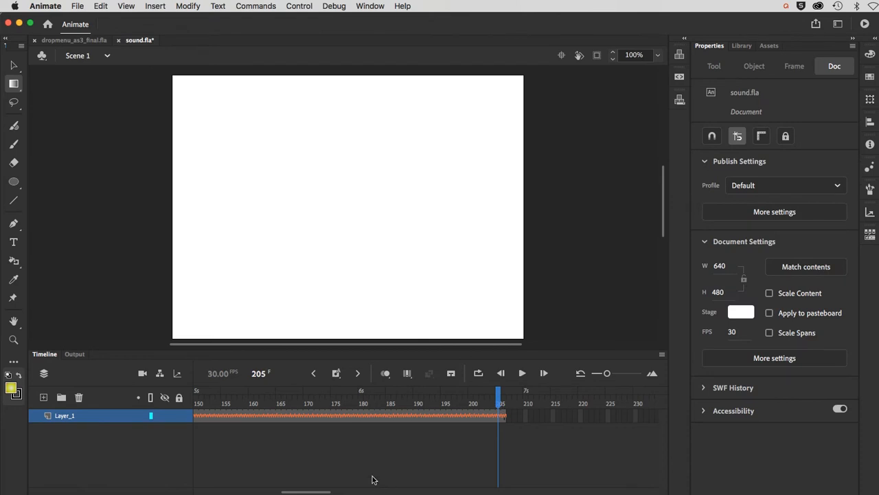
key("F5")
key("F5")
key("F5")
key("F5")
key("F5")
key("F5")
key("F5")
key("F5")
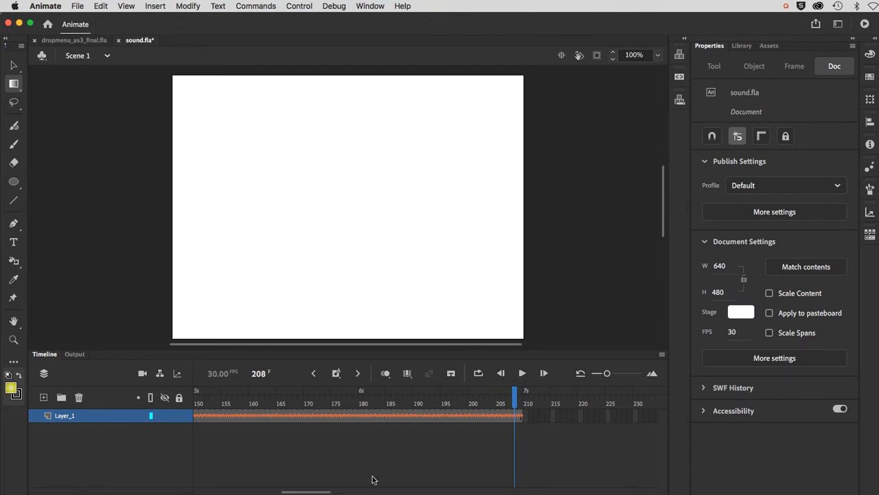
key("F5")
key("F5")
key("F5")
key("F5")
key("F5")
key("F5")
key("F5")
key("F5")
key("F5")
key("F5")
key("F5")
key("F5")
key("F5")
key("F5")
key("F5")
key("F5")
key("F5")
key("F5")
key("F5")
key("F5")
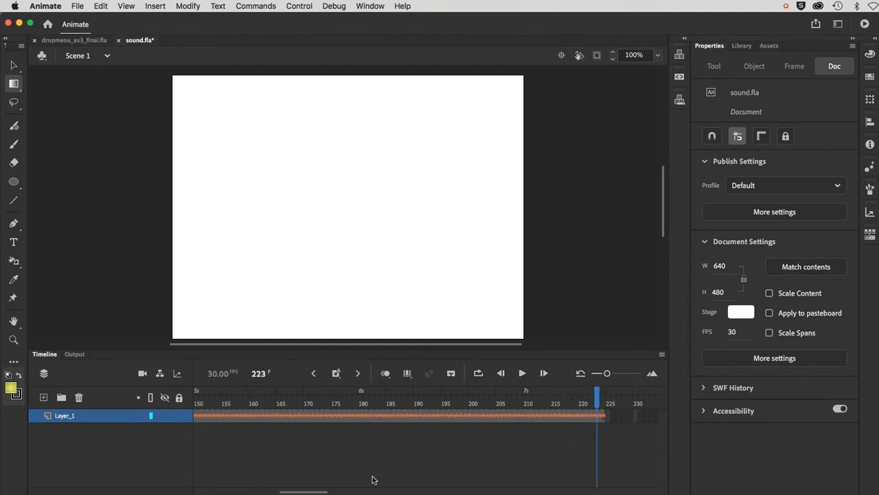
key("F5")
key("F5")
key("F5")
key("F5")
key("F5")
key("F5")
key("F5")
key("F5")
key("F5")
key("F5")
key("F5")
key("F5")
key("F5")
key("F5")
key("F5")
key("F5")
key("F5")
key("F5")
key("F5")
key("F5")
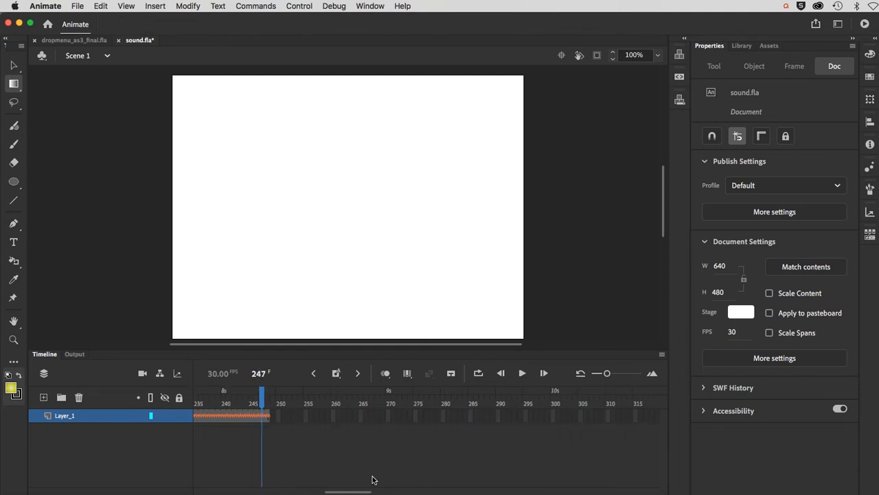
key("F5")
key("F5")
key("F5")
key("F5")
key("F5")
key("F5")
key("F5")
key("F5")
key("F5")
key("F5")
key("F5")
key("F5")
key("F5")
key("F5")
key("F5")
key("F5")
key("F5")
key("F5")
key("F5")
key("F5")
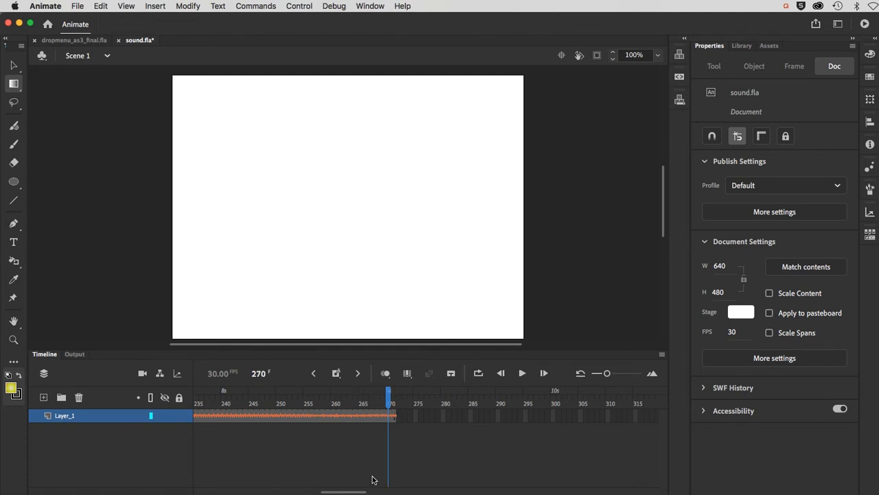
key("F5")
key("F5")
key("F5")
key("F5")
key("F5")
key("F5")
key("F5")
key("F5")
key("F5")
key("F5")
key("F5")
key("F5")
key("F5")
key("F5")
key("F5")
key("F5")
key("F5")
key("F5")
key("F5")
key("F5")
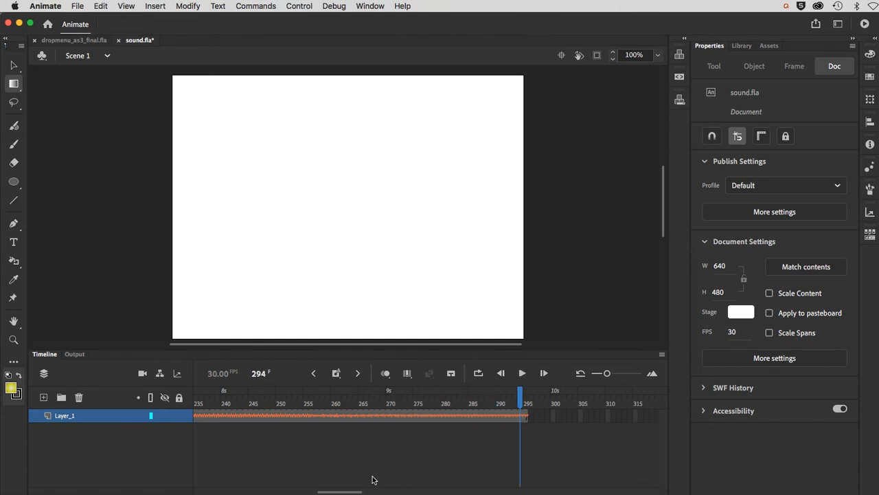
key("F5")
key("F5")
key("F5")
key("F5")
key("F5")
key("F5")
key("F5")
key("F5")
key("F5")
key("F5")
key("F5")
key("F5")
key("F5")
key("F5")
key("F5")
key("F5")
key("F5")
key("F5")
key("F5")
key("F5")
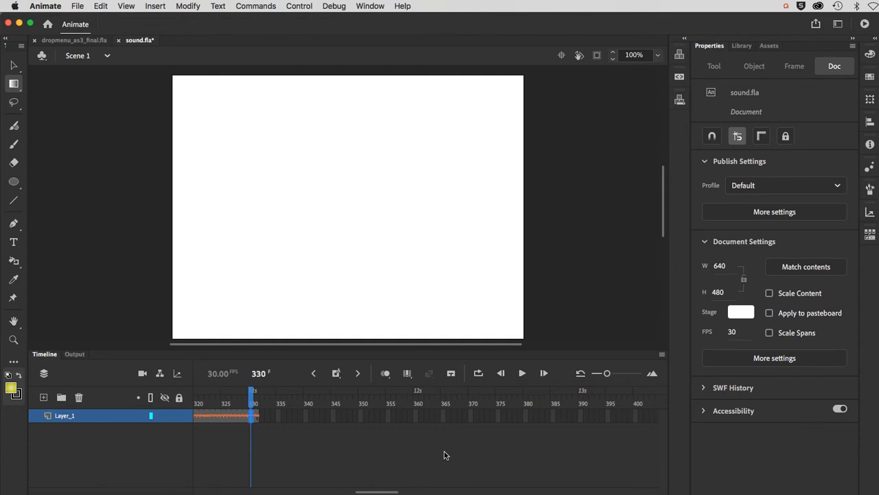
Extend the frames of Layer_1 to frame 400 and further to frame 528
left_click(636, 419)
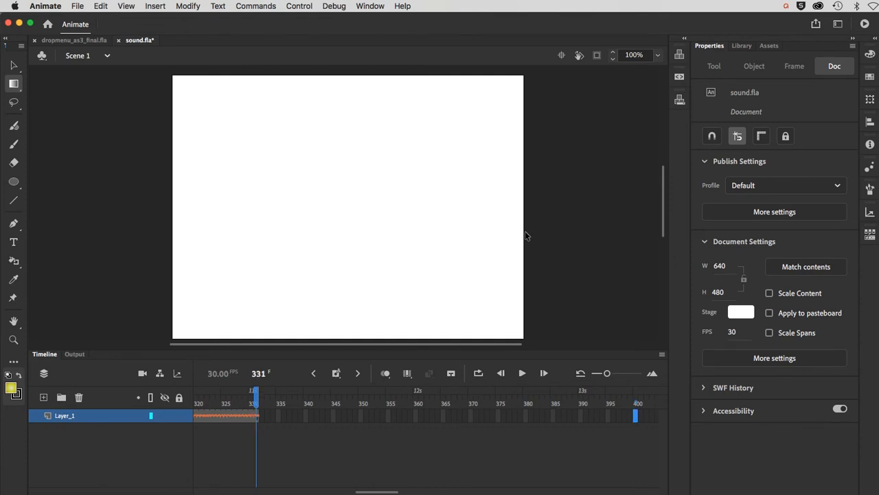
key("F5")
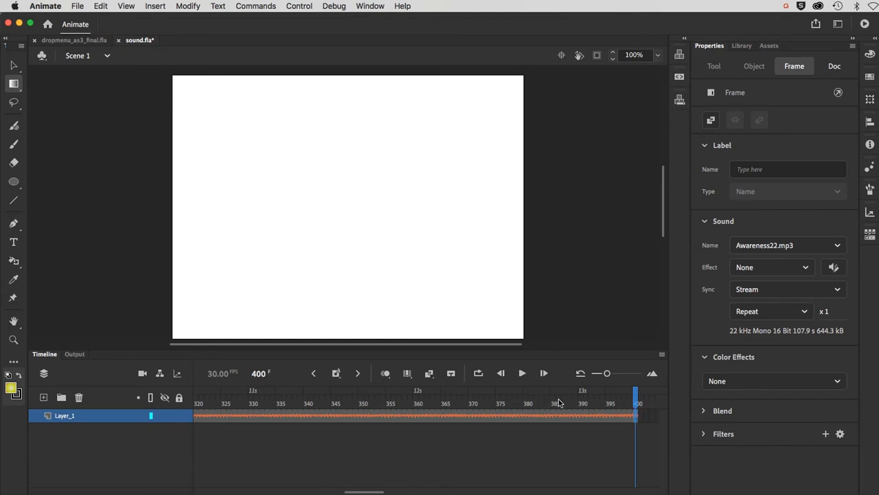
left_click_drag(607, 374, 595, 374)
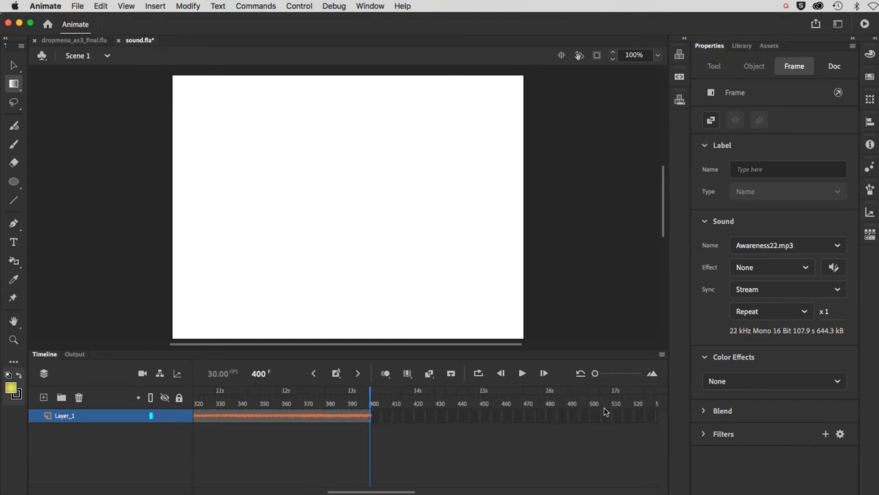
left_click(651, 416)
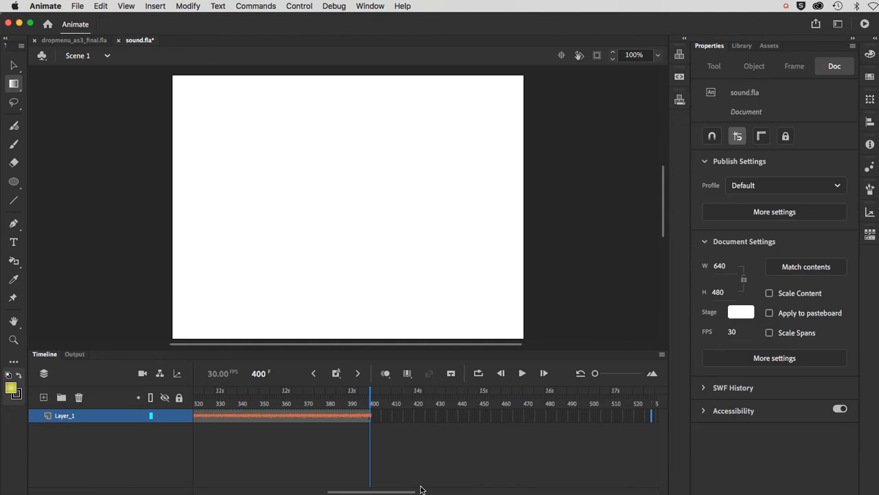
key("F5")
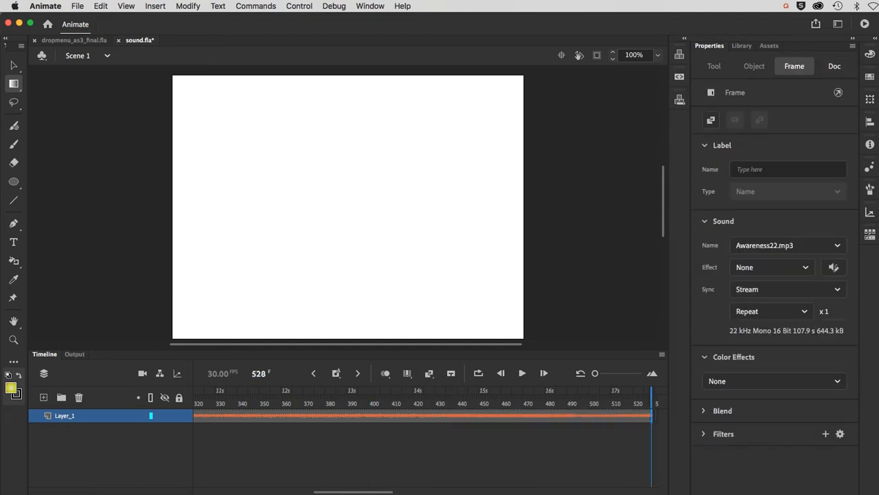
Extend the frames of Layer_1 to frame 1236, on to frame 1937 and further to frame 2638
left_click_drag(381, 492, 658, 492)
left_click(650, 419)
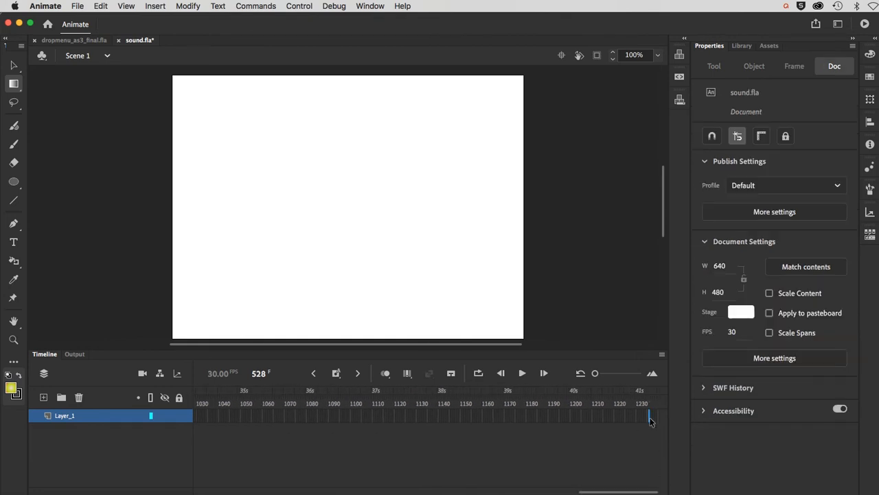
left_click(645, 419)
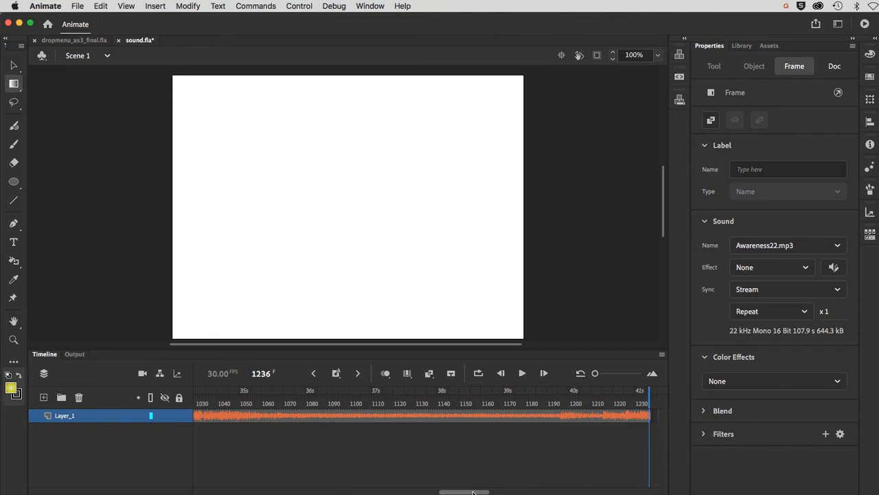
left_click_drag(486, 492, 652, 492)
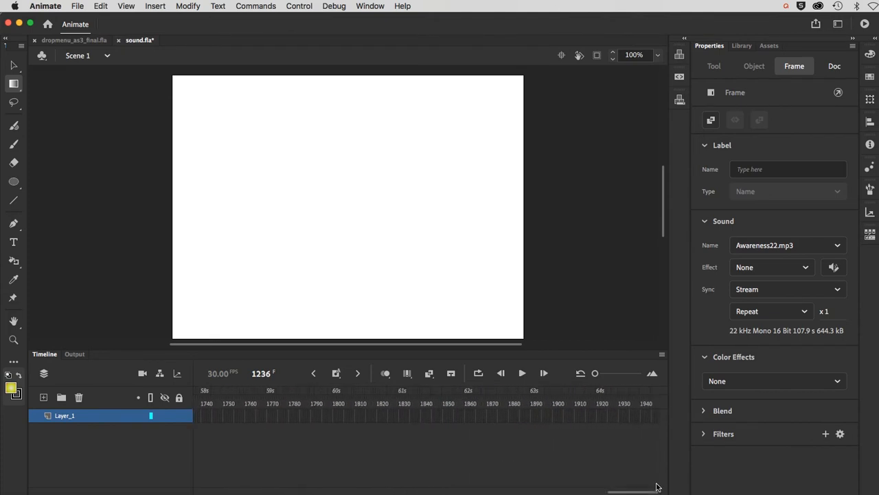
left_click(634, 417)
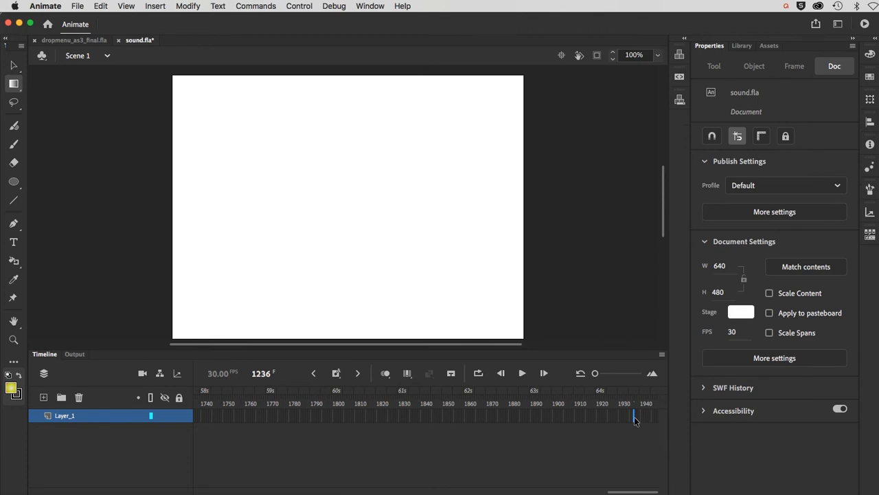
key("F5")
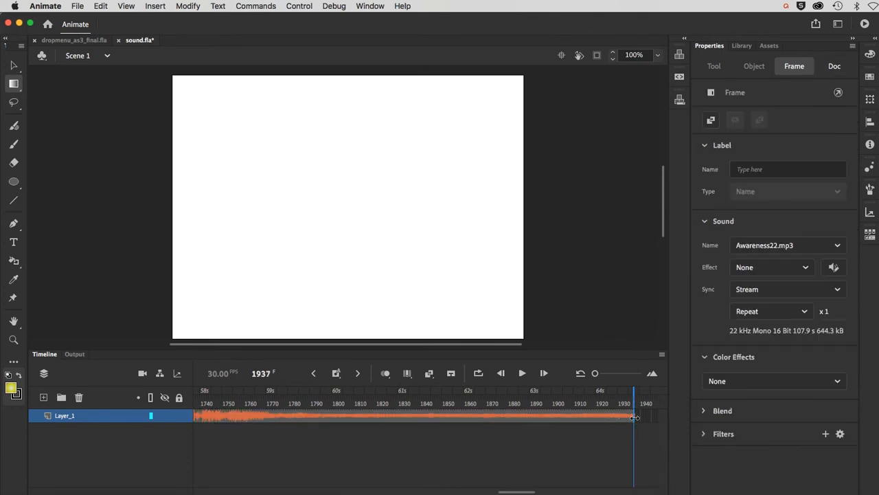
left_click_drag(519, 492, 642, 492)
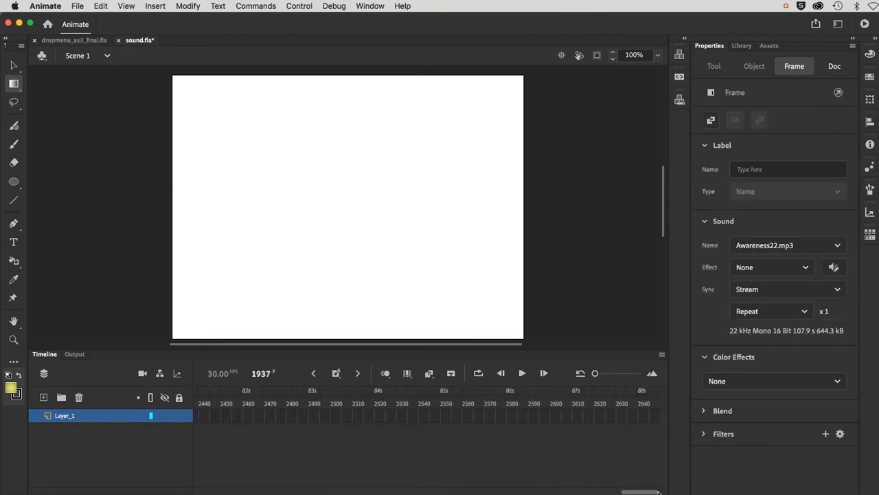
left_click(634, 415)
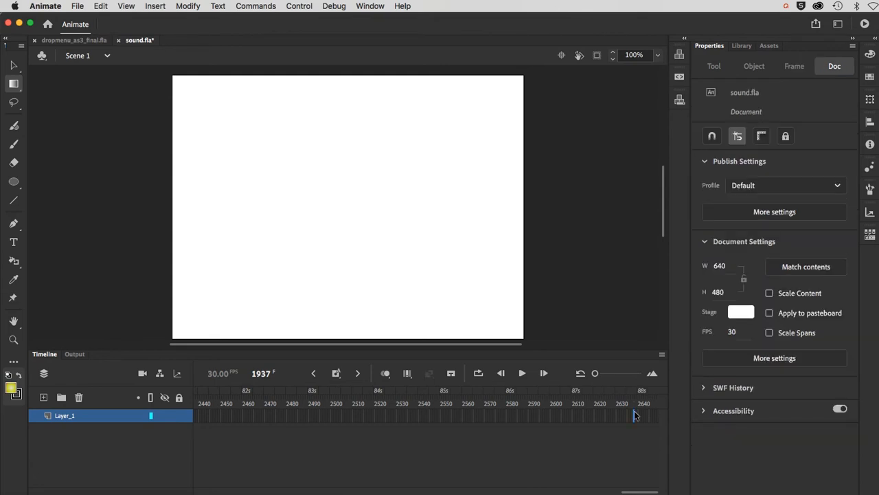
key("F5")
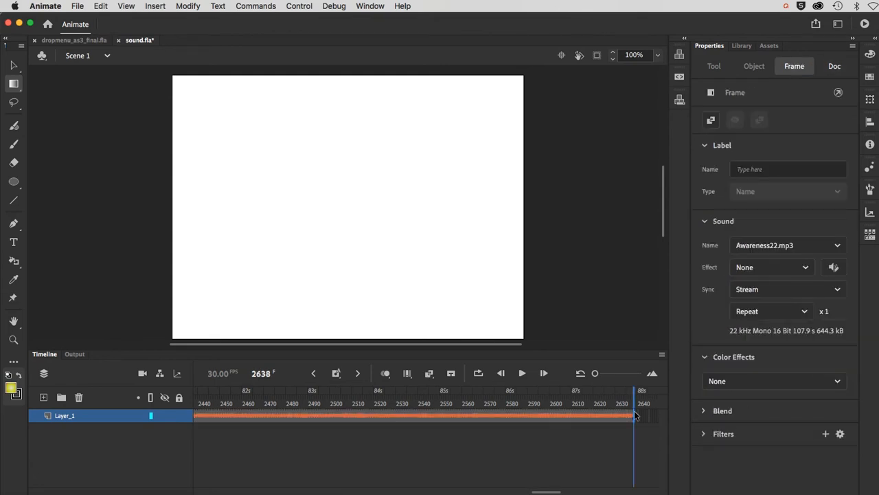
Extend Layer_1 to frame 3329 and trim its frame span back to the end of the sound waveform at about frame 3233
left_click_drag(548, 492, 647, 492)
left_click(612, 416)
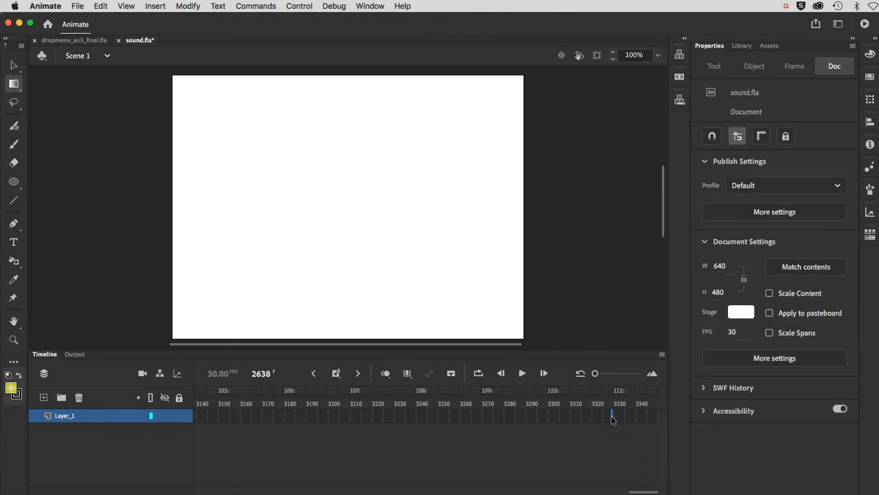
key("F5")
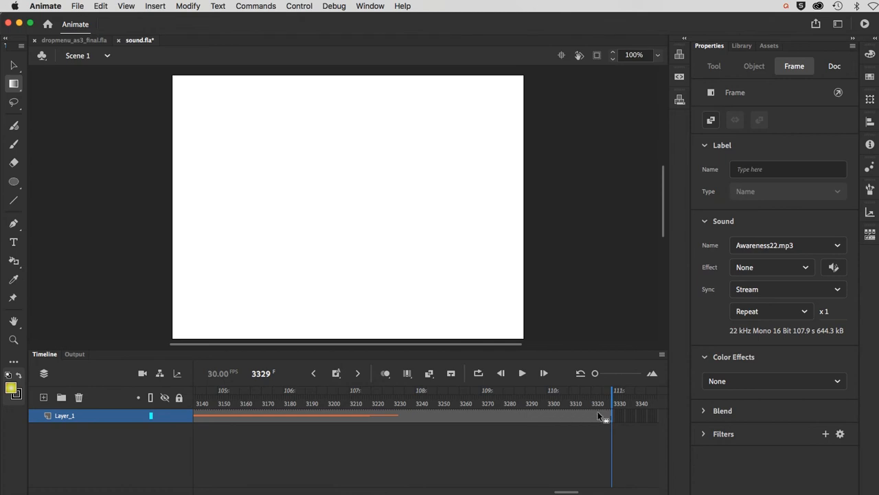
left_click_drag(612, 421, 403, 426)
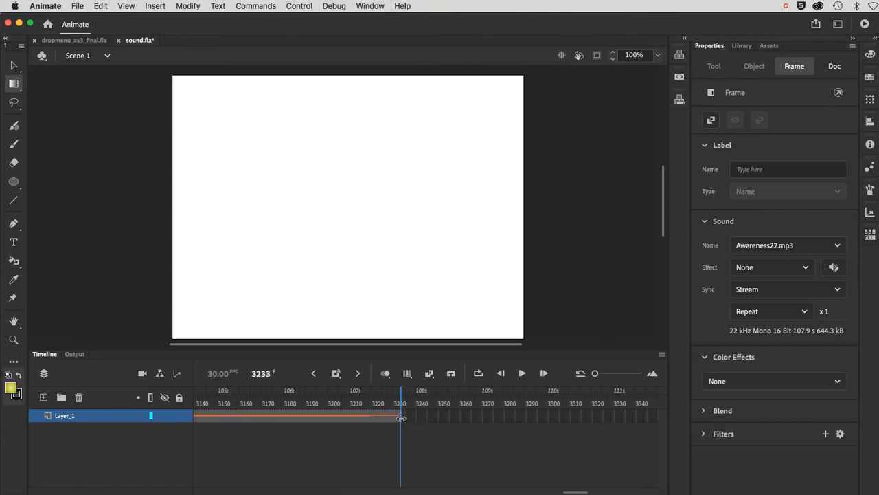
left_click_drag(403, 418, 359, 419)
Play the streaming soundtrack in the timeline from the first frame and stop it partway through
left_click_drag(572, 491, 154, 491)
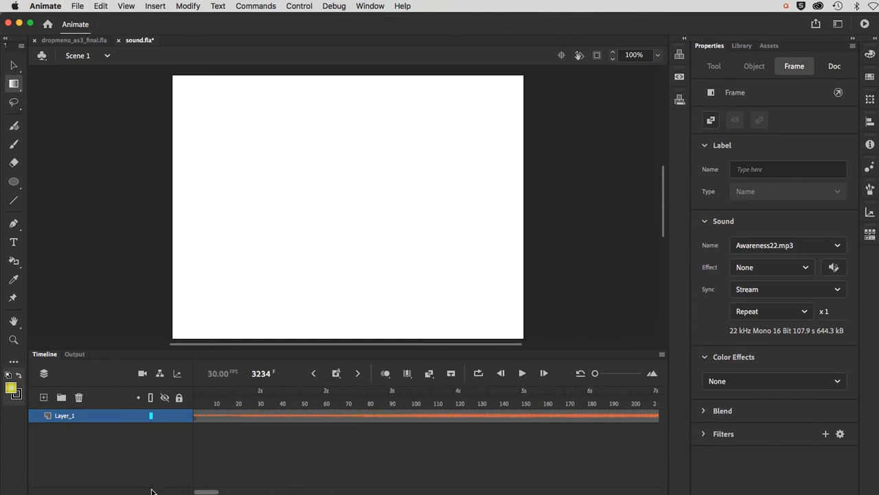
left_click(199, 397)
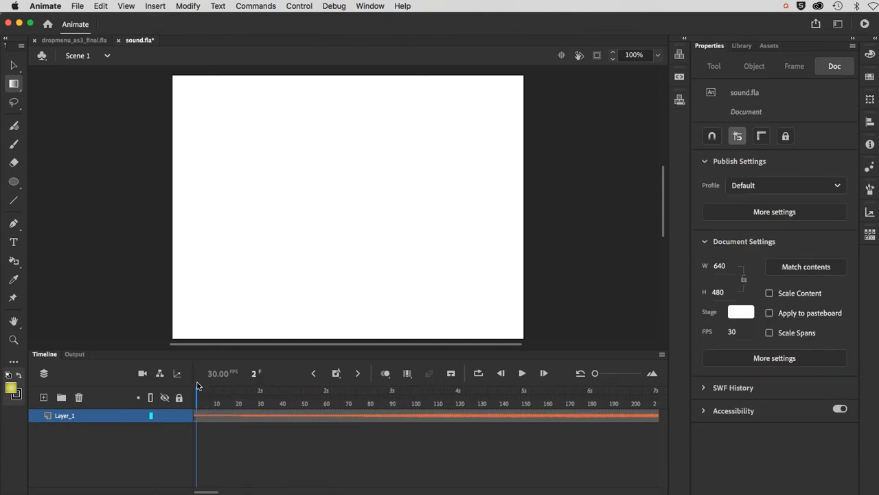
left_click_drag(201, 416, 195, 450)
key("Return")
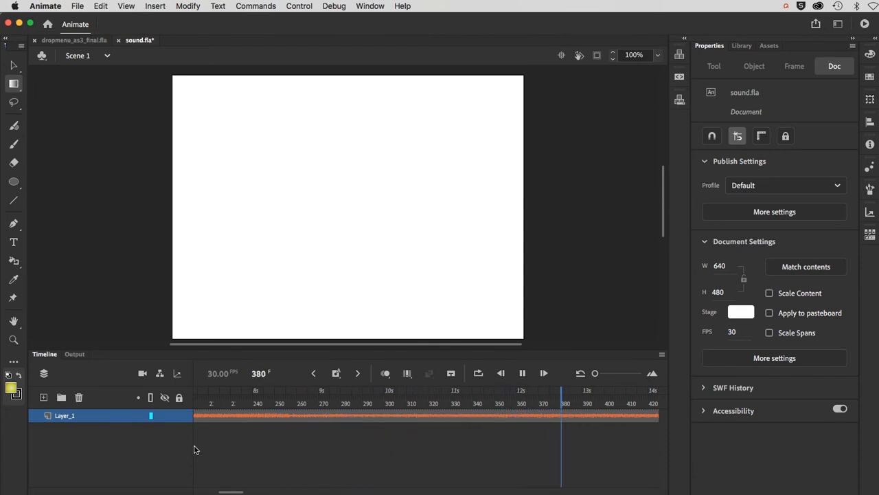
key("Return")
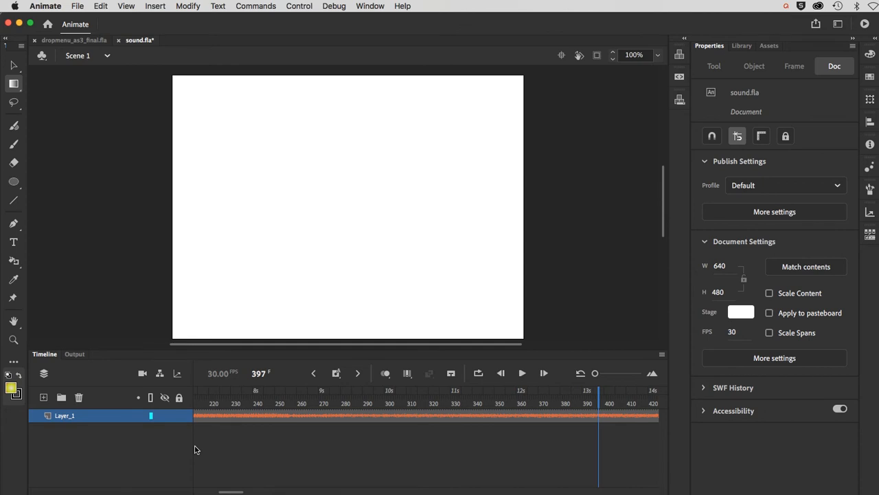
Test the movie to hear the streaming sound in the published SWF, and close the test window
left_click_drag(232, 492, 182, 492)
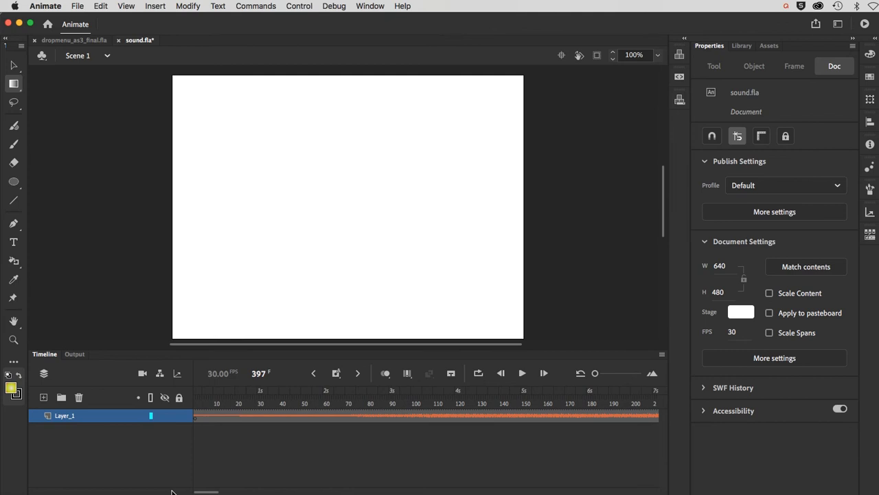
key("super+Return")
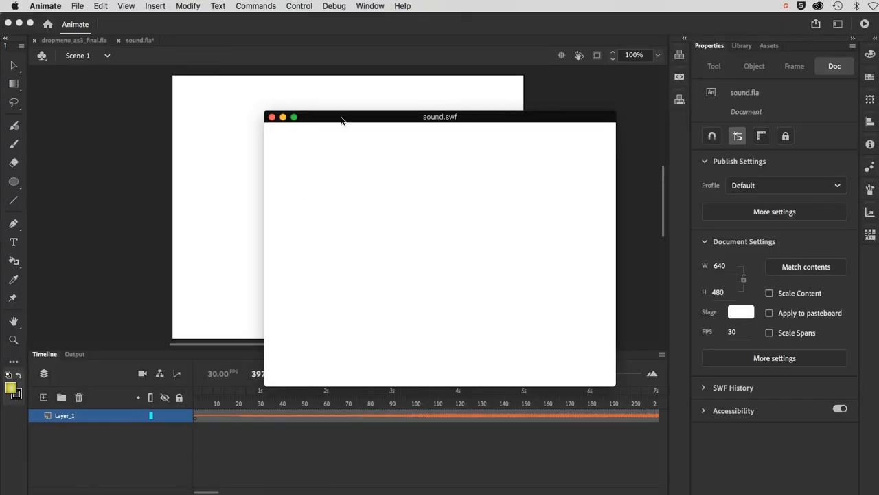
left_click_drag(341, 119, 326, 100)
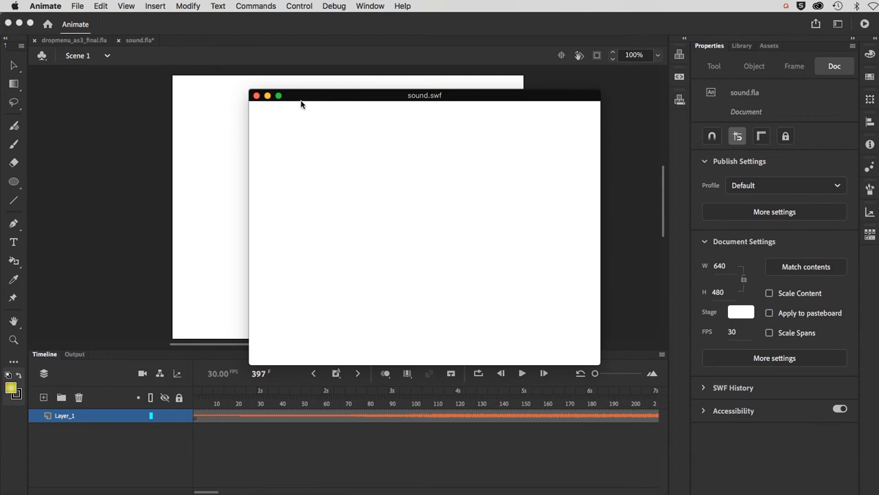
left_click(256, 96)
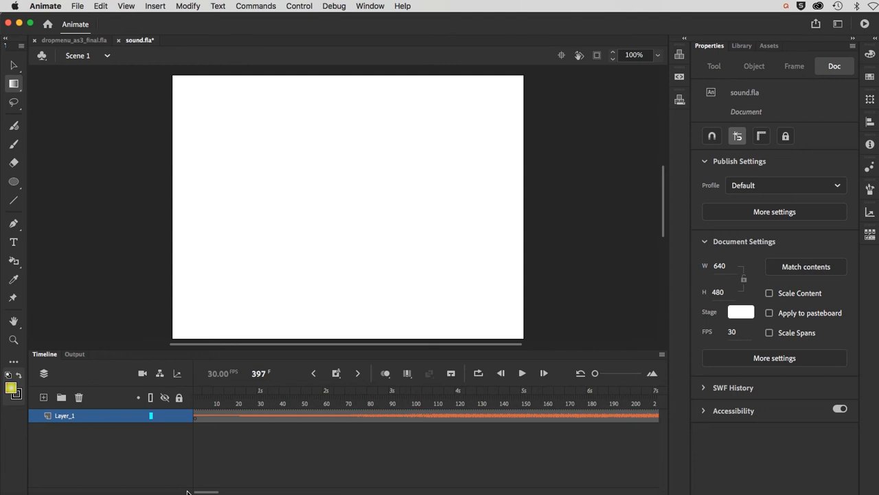
Remove the Awareness22.mp3 sound from the Layer_1 frames by setting the sound to None
left_click(196, 417)
left_click(741, 251)
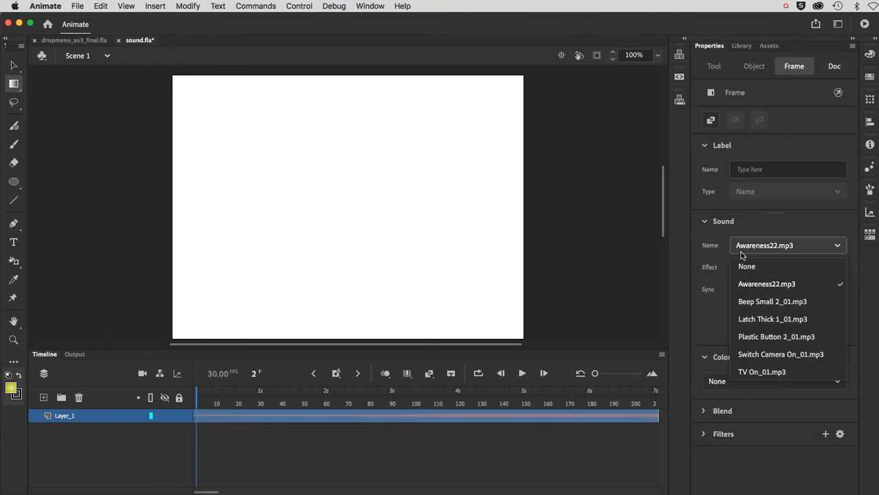
left_click(747, 266)
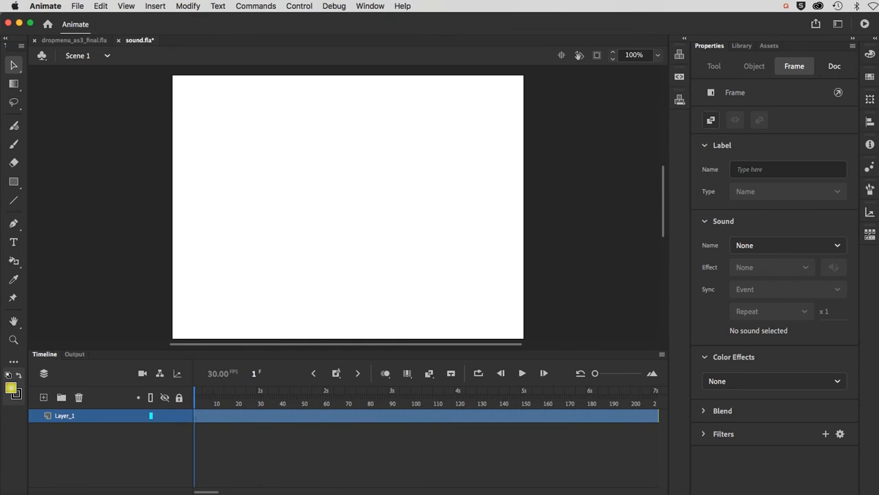
Select all frames of Layer_1 and remove them from the timeline
left_click(241, 451)
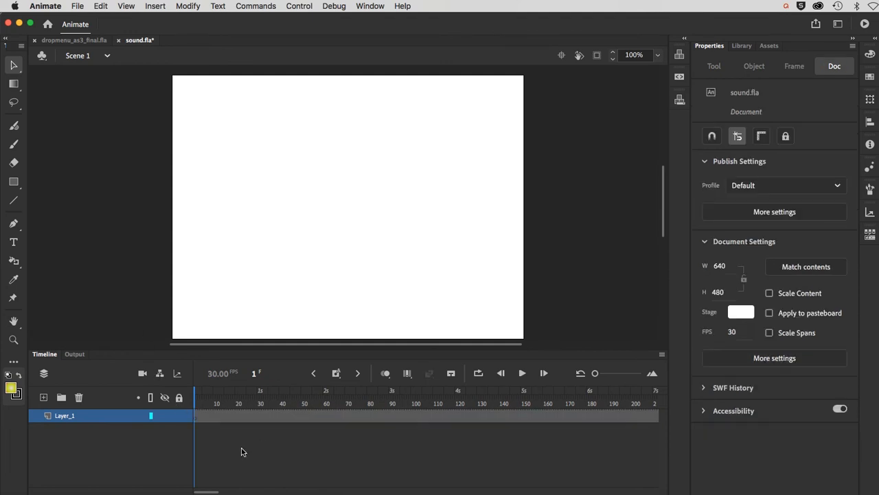
left_click(65, 417)
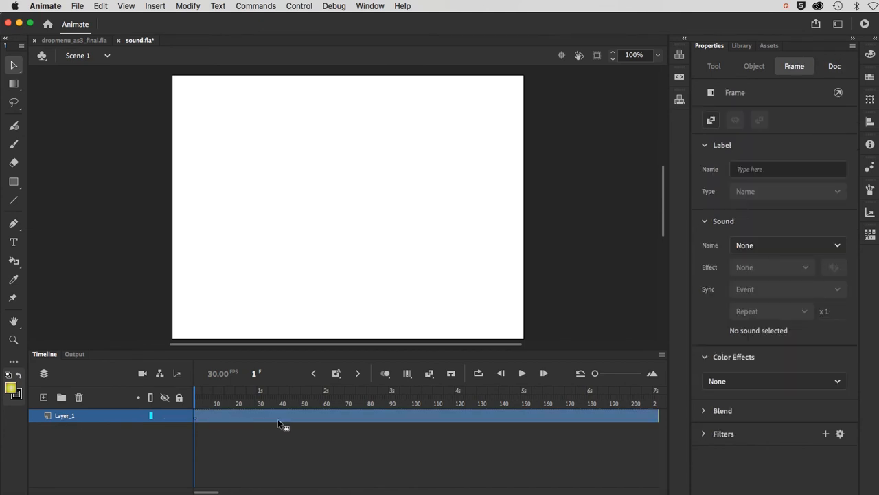
left_click(348, 459)
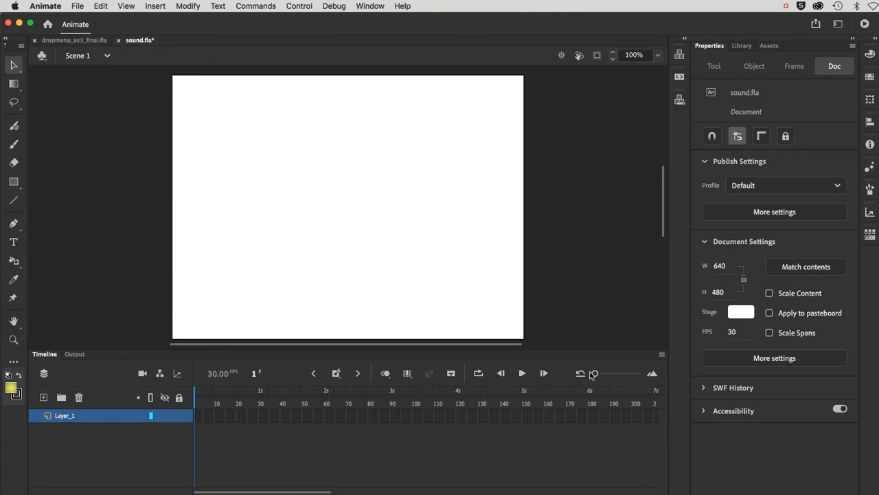
On frame 1 of Layer_1, draw a gradient-filled square with a black stroke, about 90 by 89 px, in the stage's lower-left area
left_click_drag(595, 373, 616, 376)
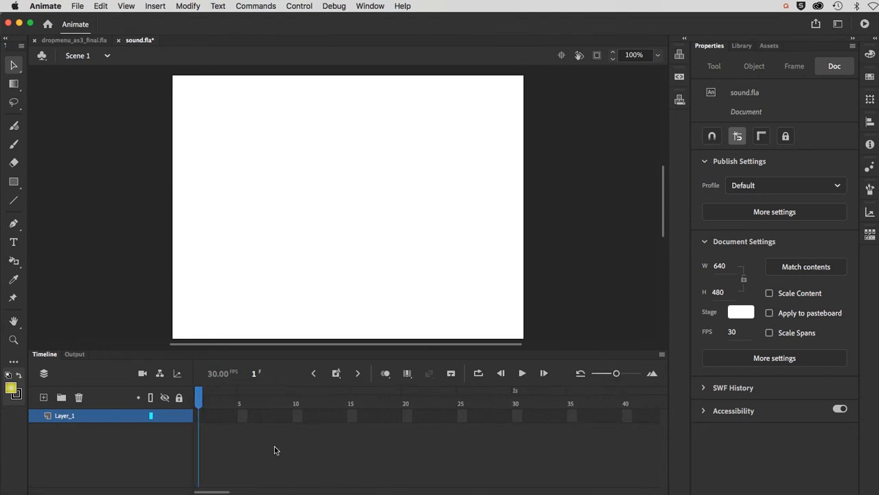
left_click(197, 420)
left_click(13, 182)
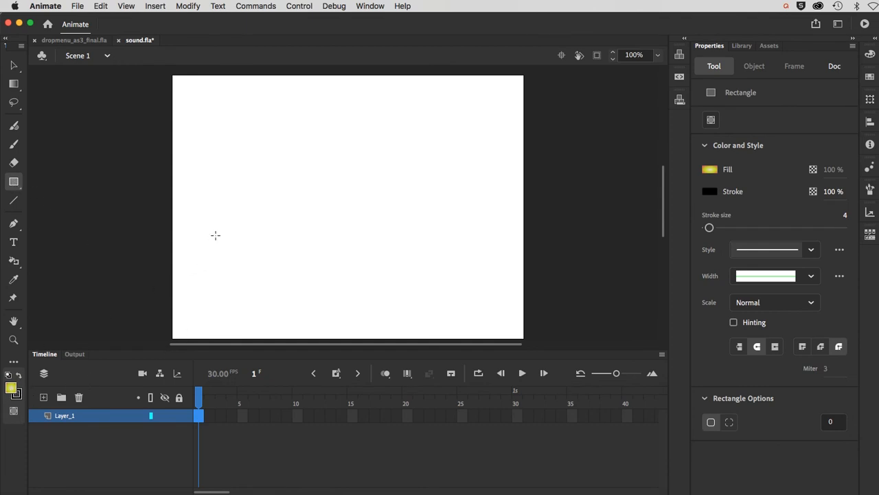
left_click_drag(215, 235, 266, 284)
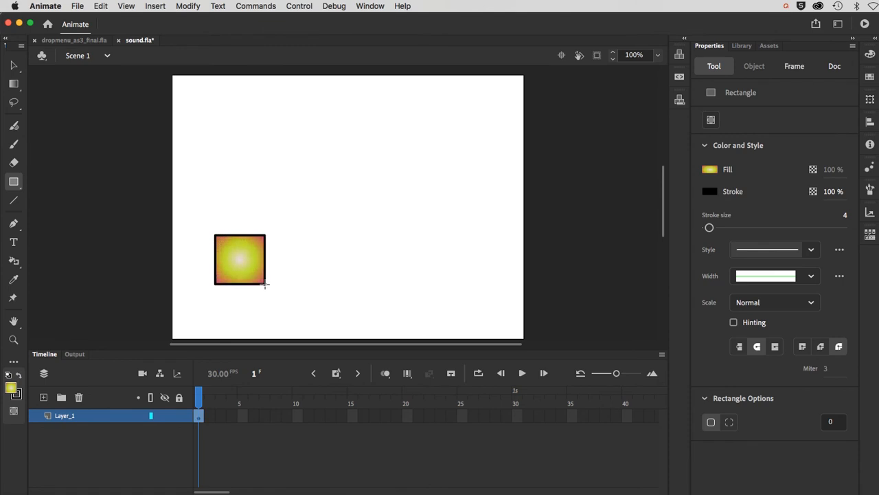
Convert the square's fill and stroke into a Movie Clip symbol named "long sound"
left_click(13, 66)
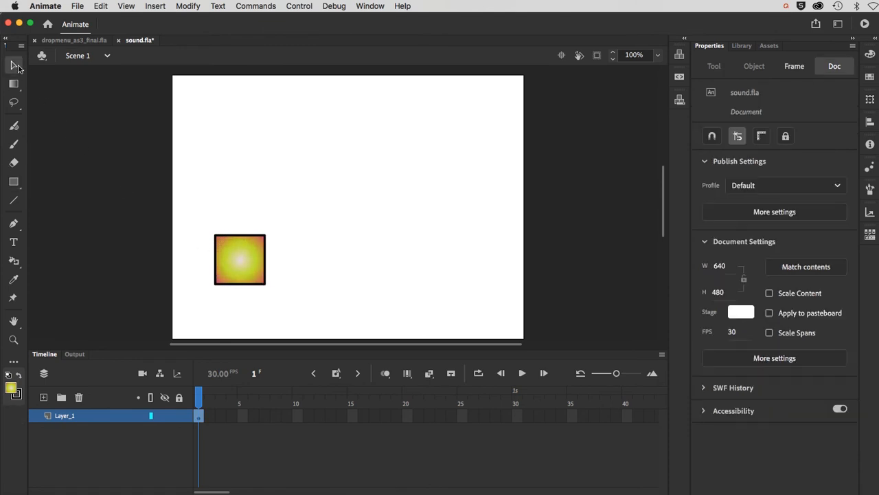
double_click(229, 258)
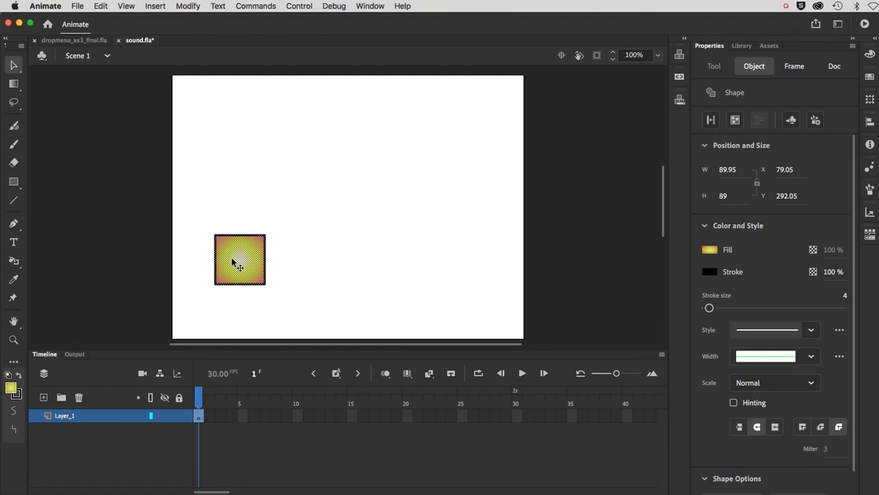
left_click(186, 7)
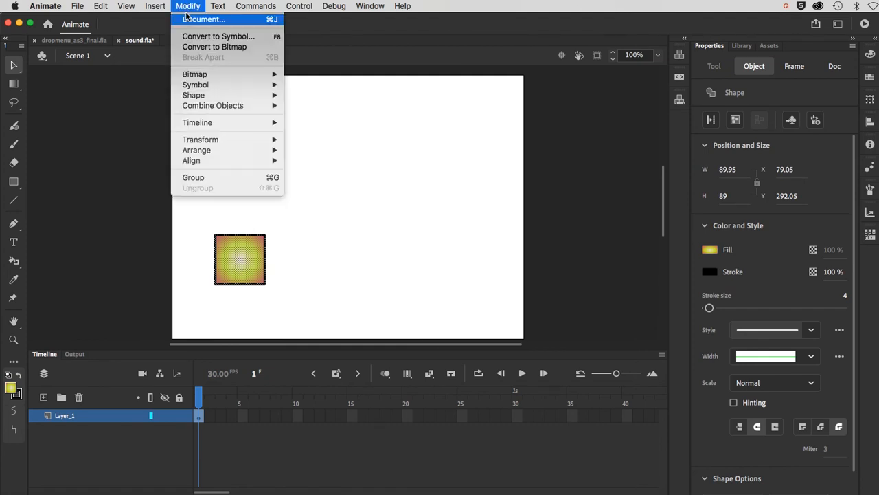
left_click(206, 36)
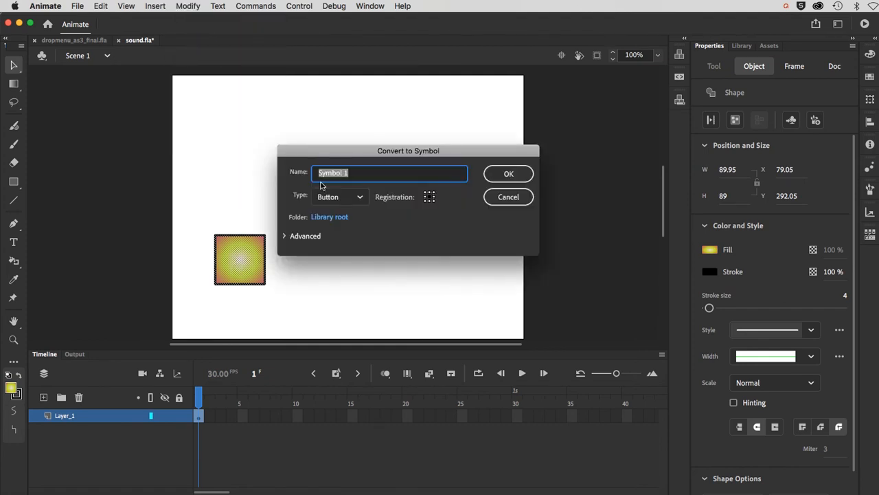
left_click(330, 197)
left_click(334, 218)
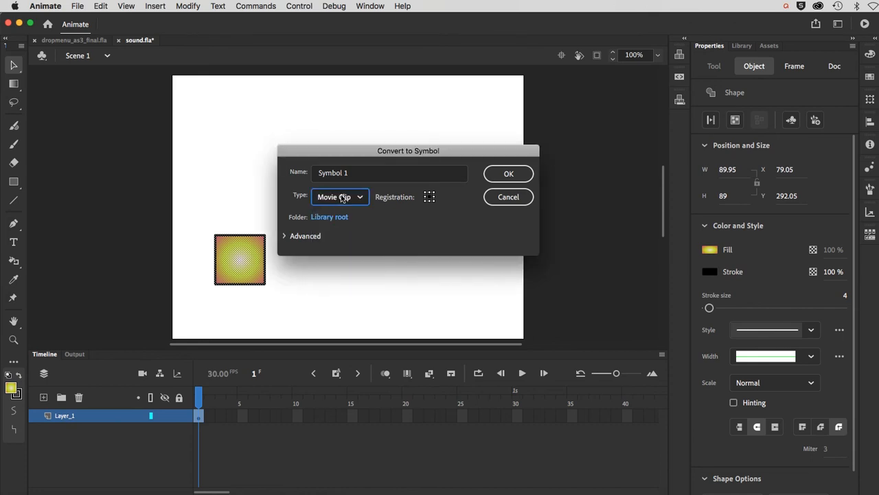
left_click_drag(354, 174, 301, 168)
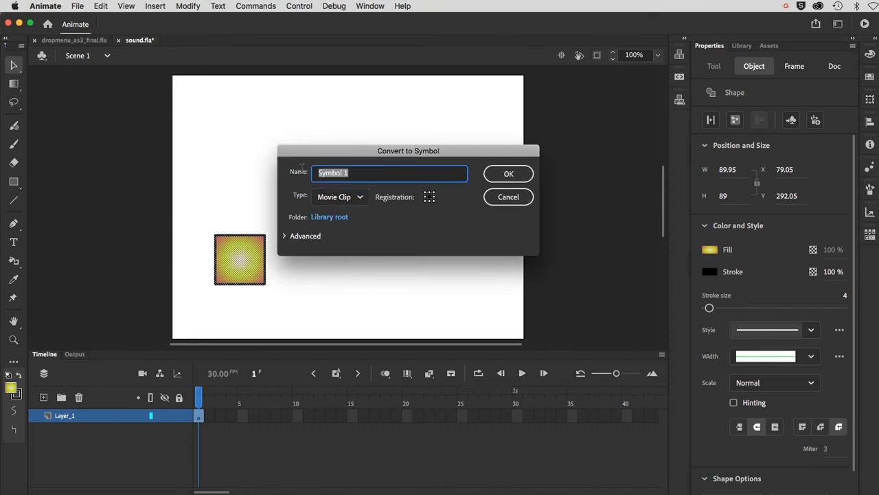
type("long sound")
left_click(495, 177)
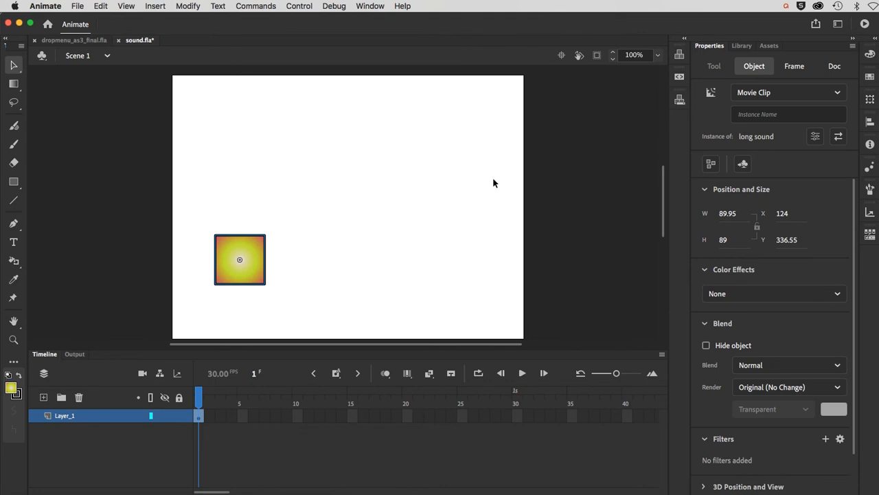
Open the long sound movie clip for editing and extend Layer_1 to frame 30
double_click(256, 281)
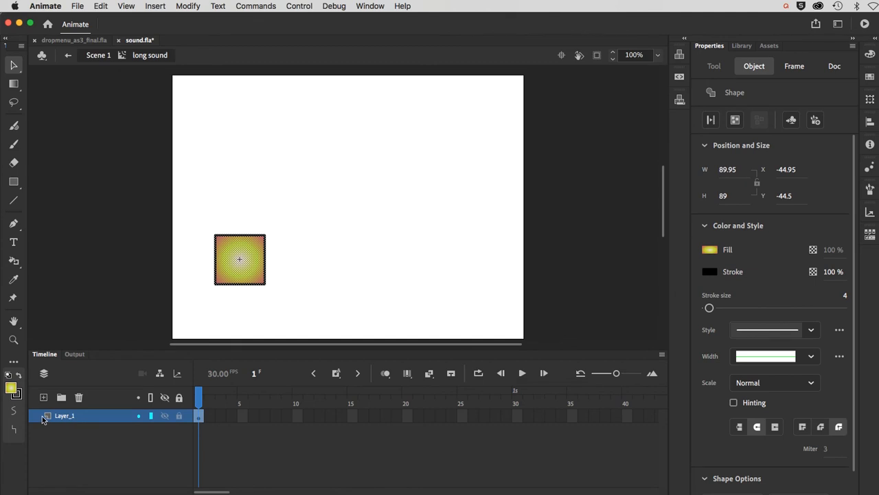
left_click(517, 417)
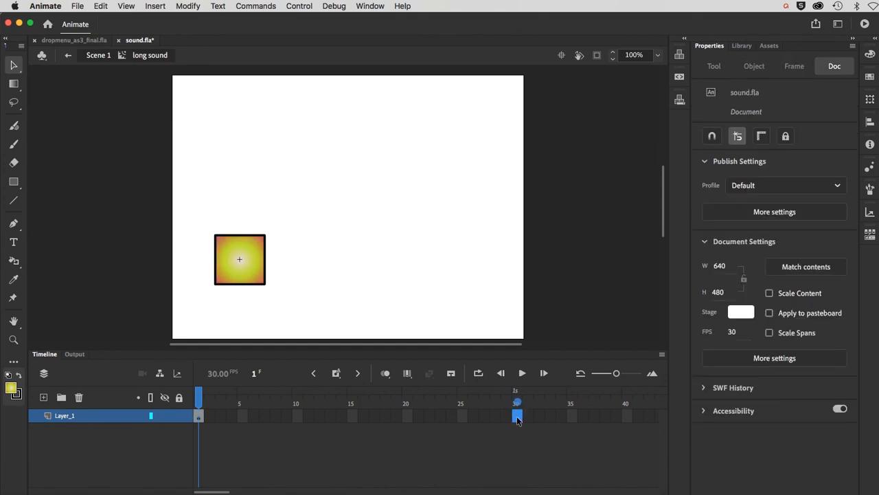
key("F5")
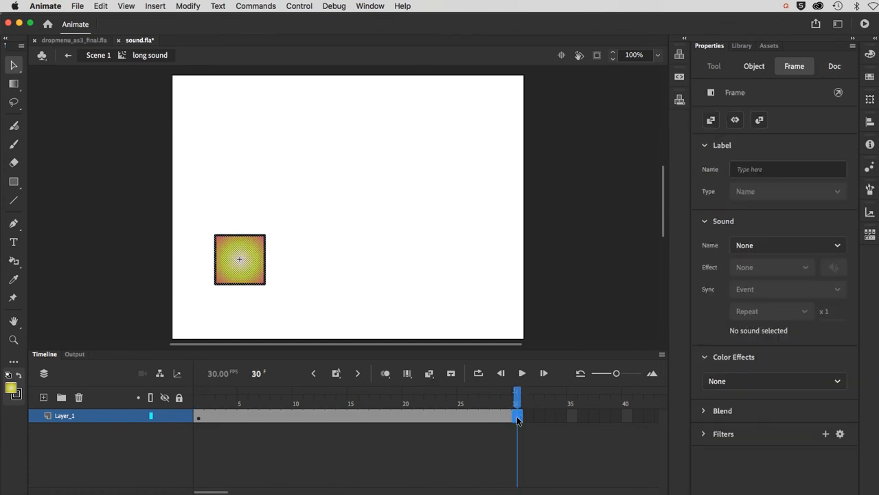
Add a new layer above Layer_1 and name it "sound"
left_click(44, 397)
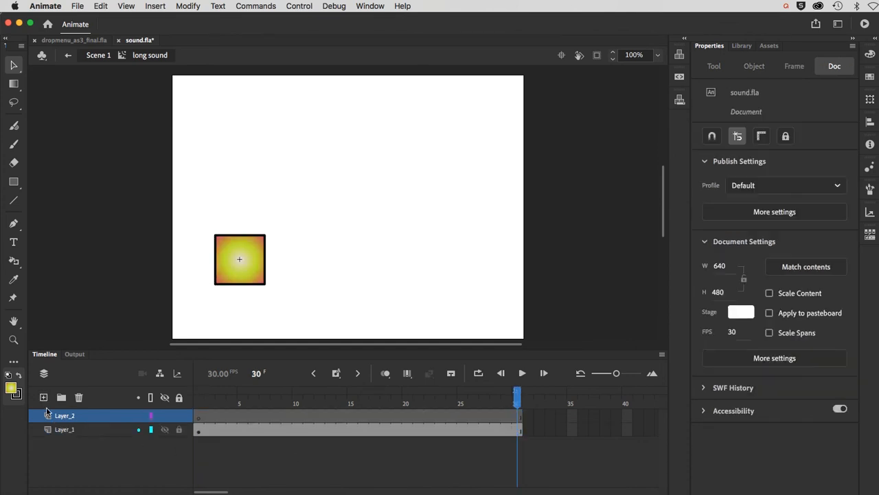
double_click(69, 415)
type("sound")
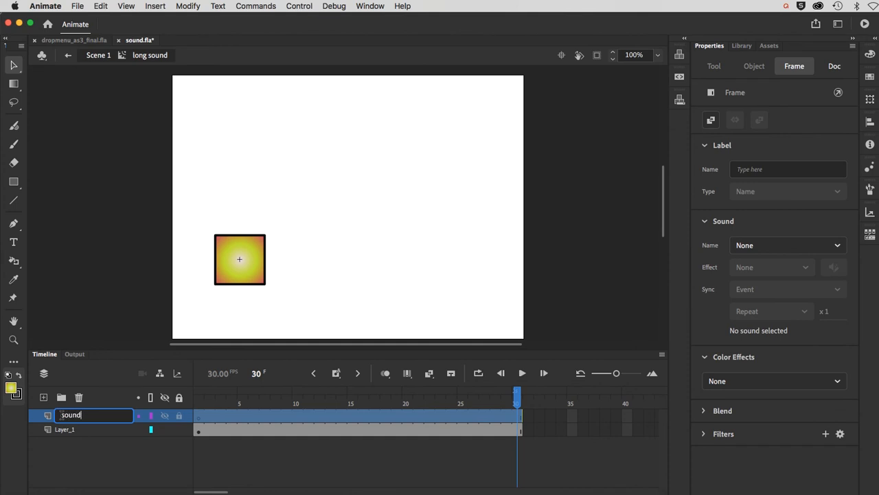
key("Return")
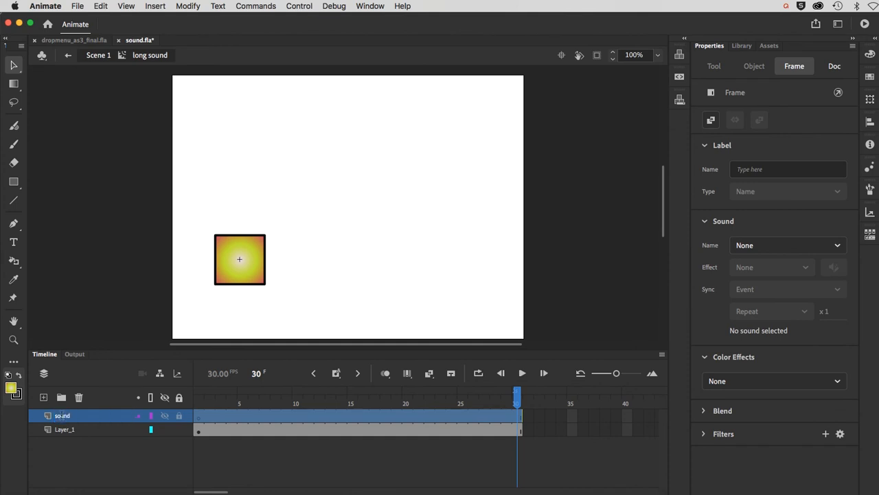
Assign Awareness22.mp3 to frame 1 of the sound layer with Stream sync
left_click(197, 417)
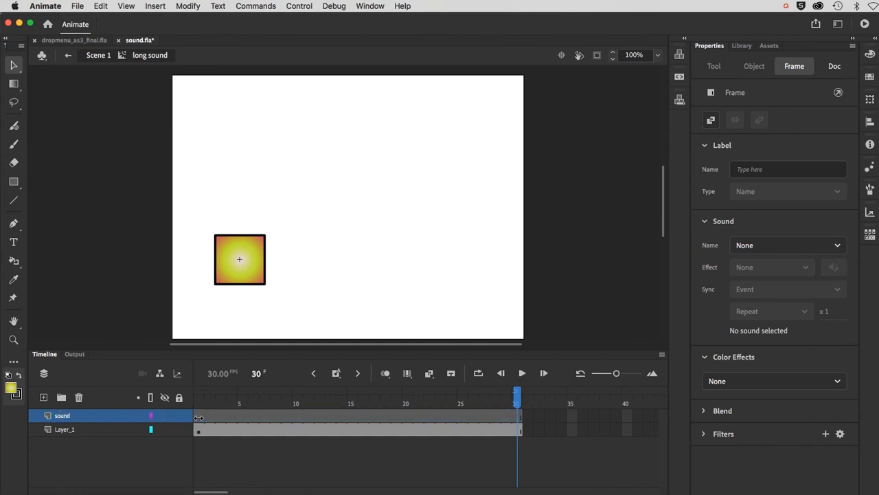
left_click(198, 417)
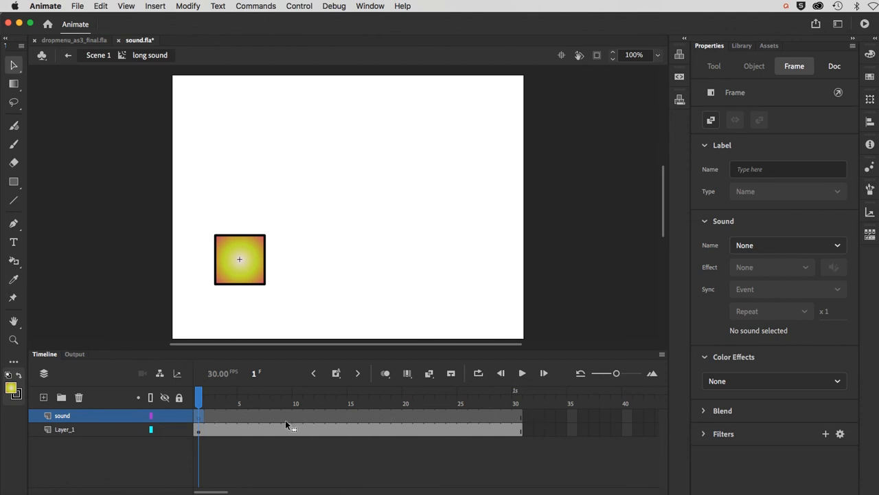
left_click(740, 248)
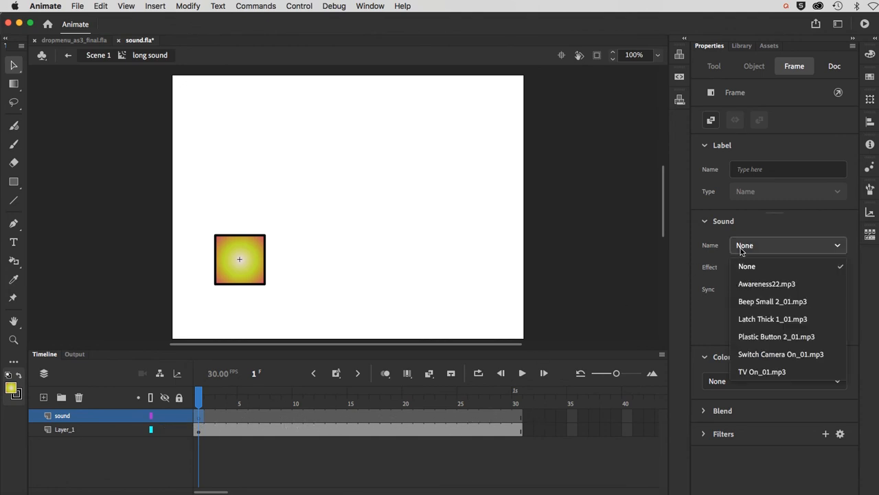
left_click(749, 284)
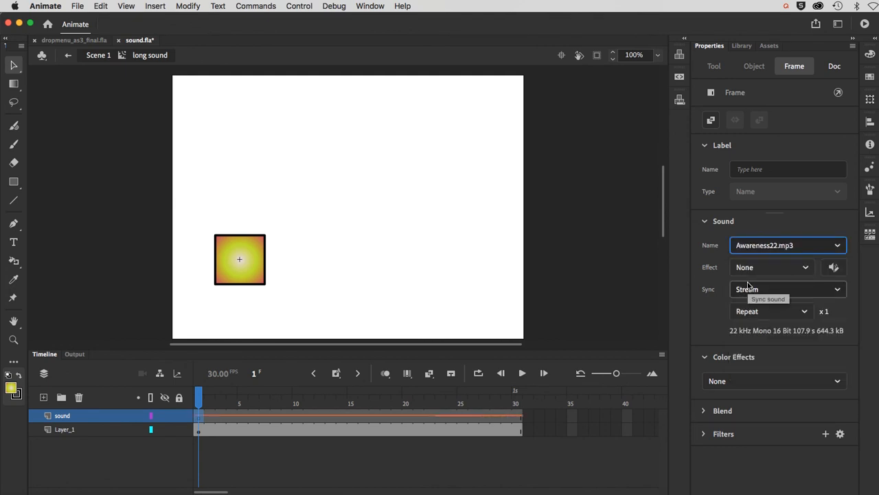
left_click(754, 291)
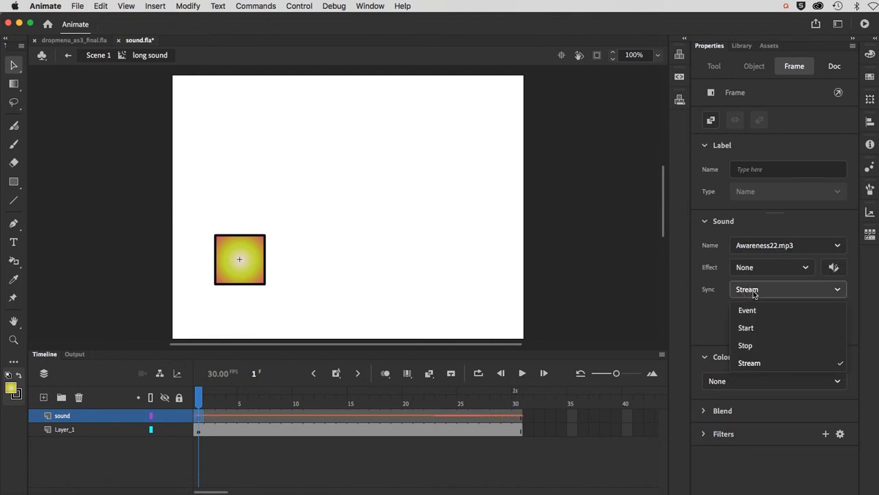
left_click(766, 364)
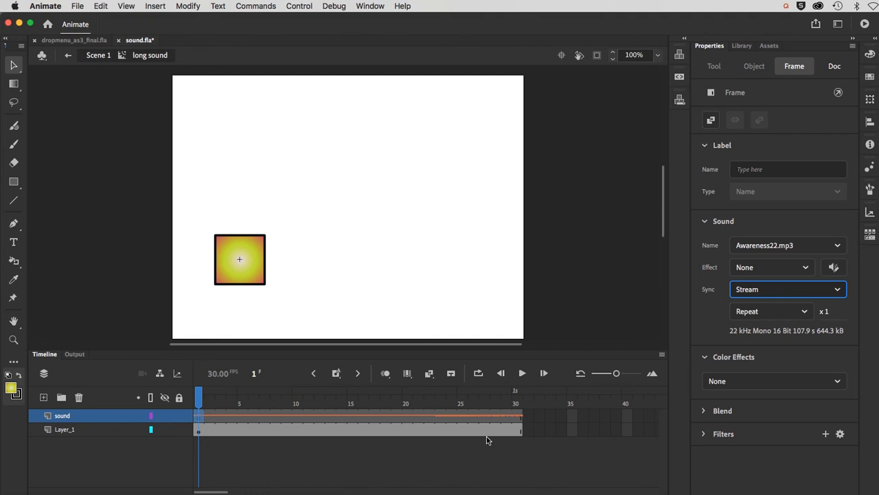
Insert frames repeatedly from frame 29 on both layers until the clip reaches about frame 79
left_click(506, 401)
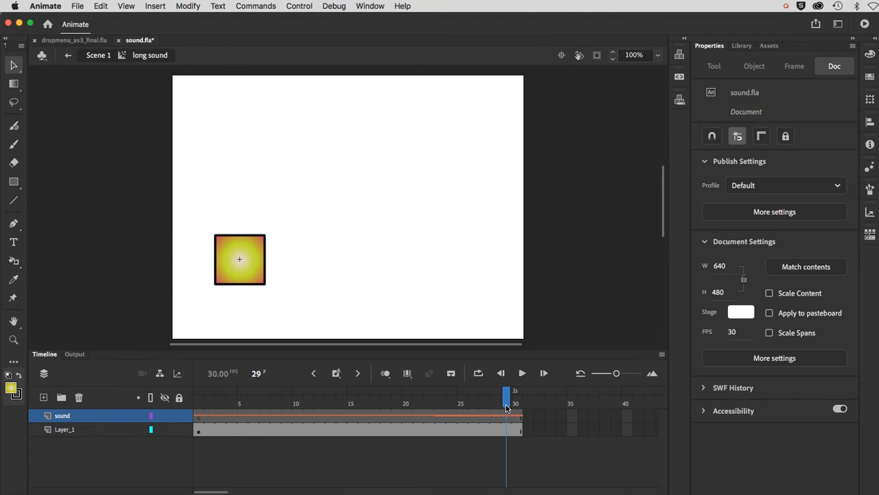
key("F5")
key("F5")
key("F5")
key("F5")
key("F5")
key("F5")
key("F5")
key("F5")
key("F5")
key("F5")
key("F5")
key("F5")
key("F5")
key("F5")
key("F5")
key("F5")
key("F5")
key("F5")
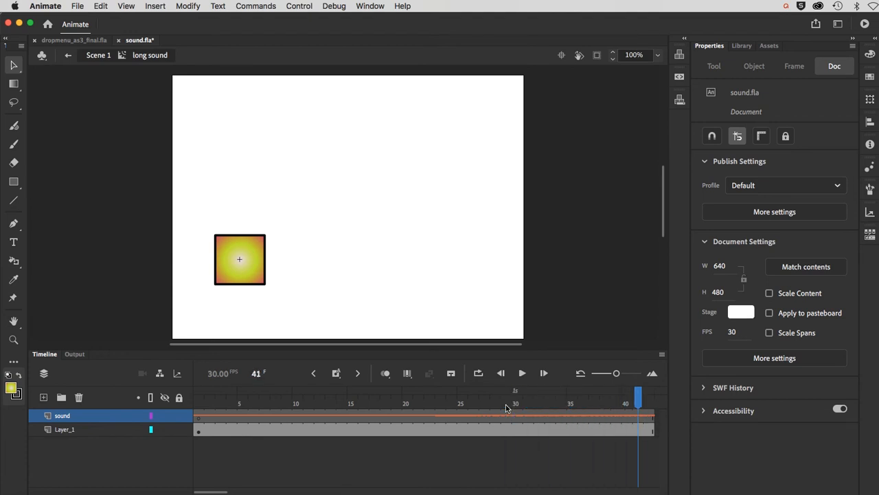
key("F5")
key("F5")
key("F5")
key("F5")
key("F5")
key("F5")
key("F5")
key("F5")
key("F5")
key("F5")
key("F5")
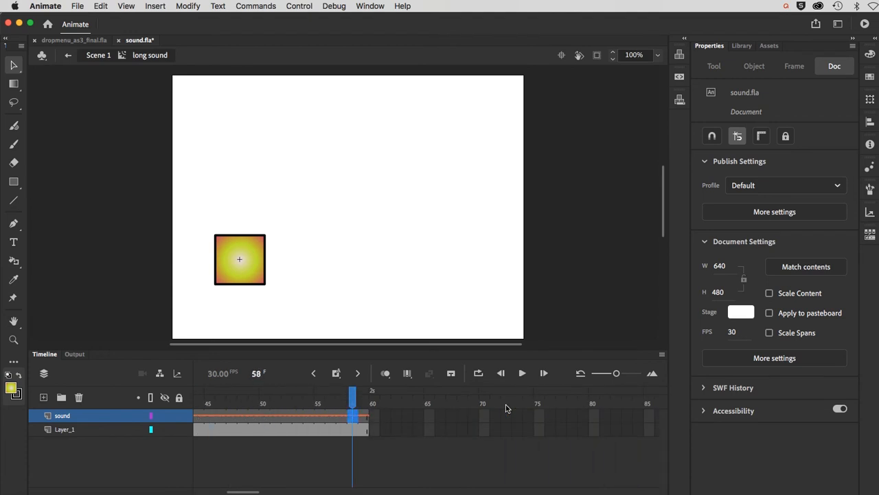
left_click_drag(616, 373, 594, 373)
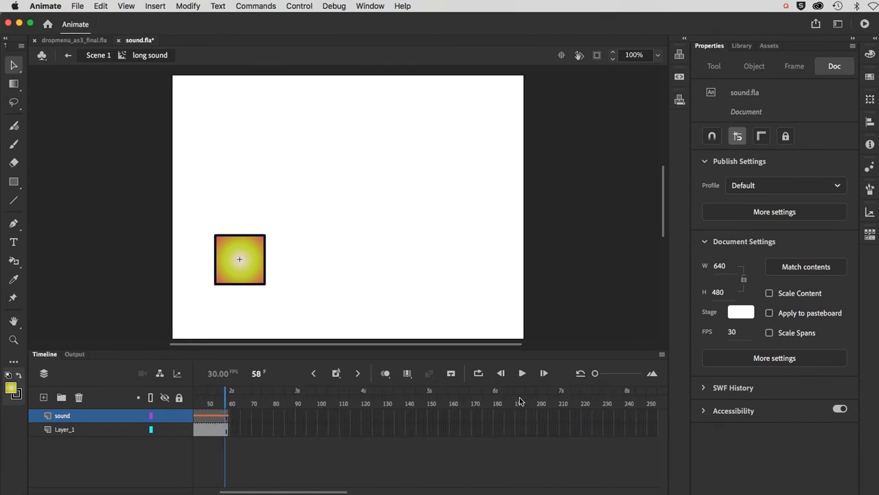
key("F5")
key("F5")
key("F5")
key("F5")
key("F5")
key("F5")
key("F5")
key("F5")
key("F5")
key("F5")
key("F5")
key("F5")
key("F5")
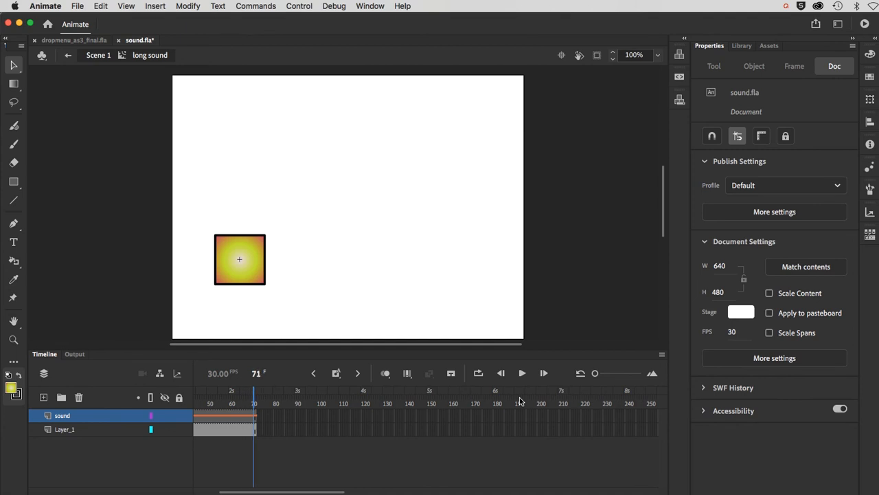
key("F5")
key("F5")
key("F5")
key("F5")
key("F5")
key("F5")
key("F5")
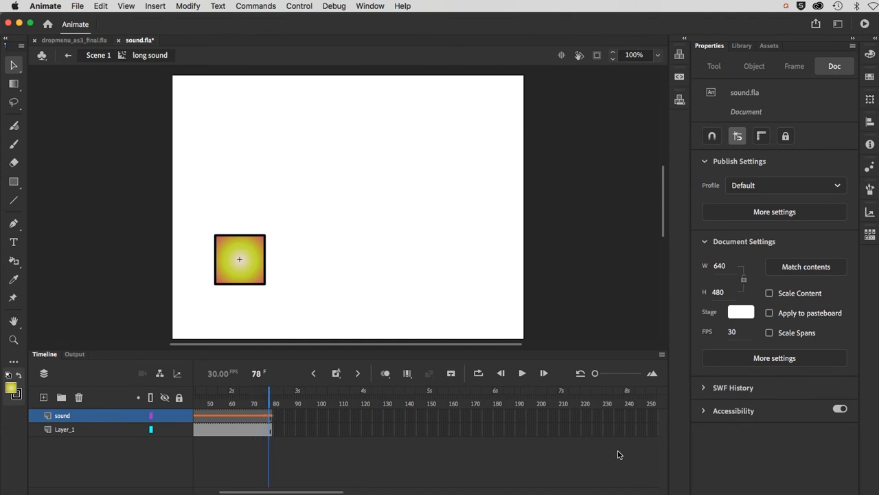
key("F5")
Extend both layers to frame 250, and stretch the spans of Layer_1 and the sound layer on to frame 372
left_click(647, 432)
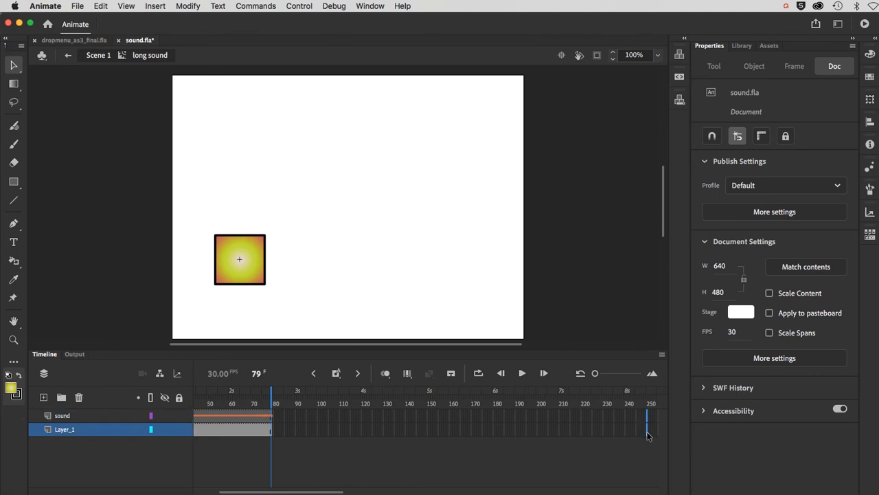
key("F5")
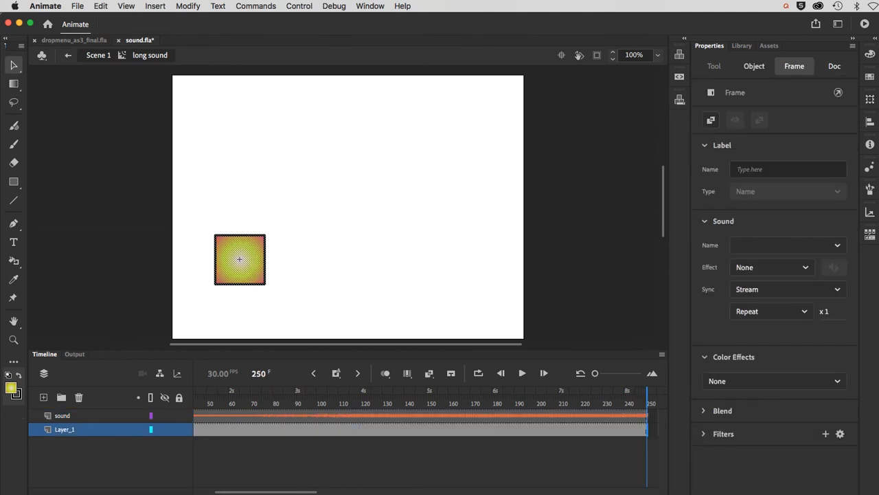
left_click_drag(234, 492, 309, 492)
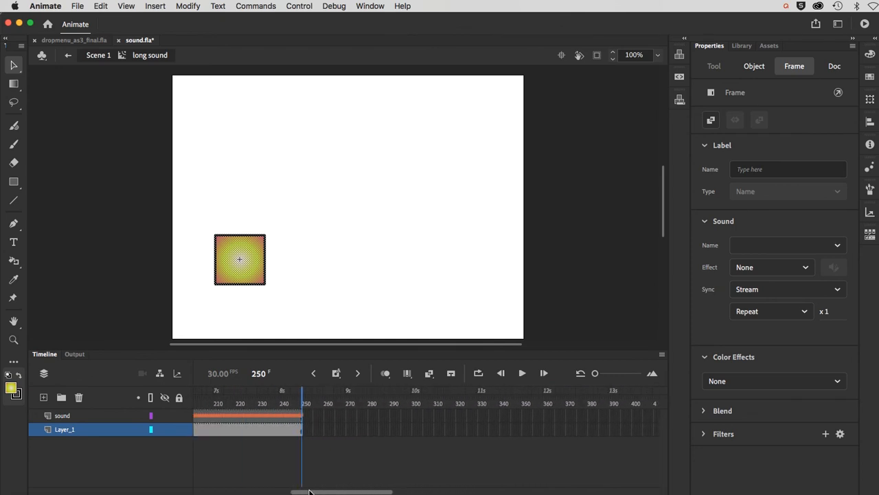
left_click(302, 430)
left_click_drag(301, 430, 569, 435)
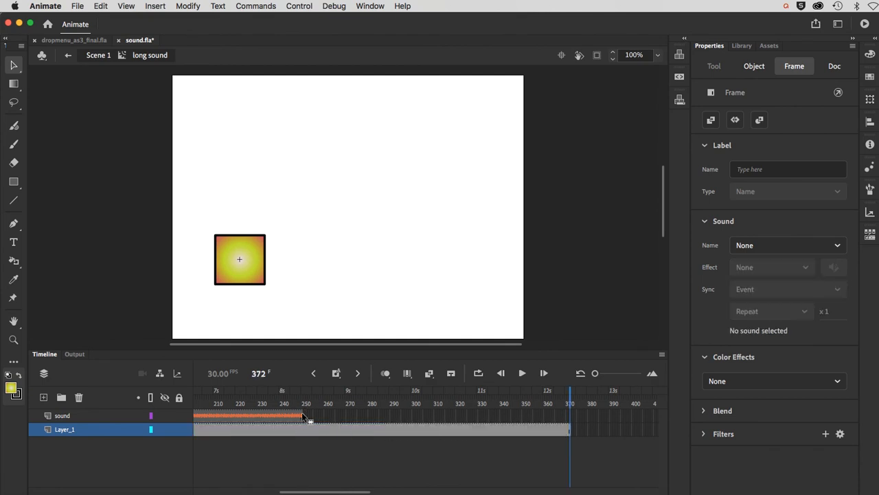
left_click_drag(302, 415, 570, 412)
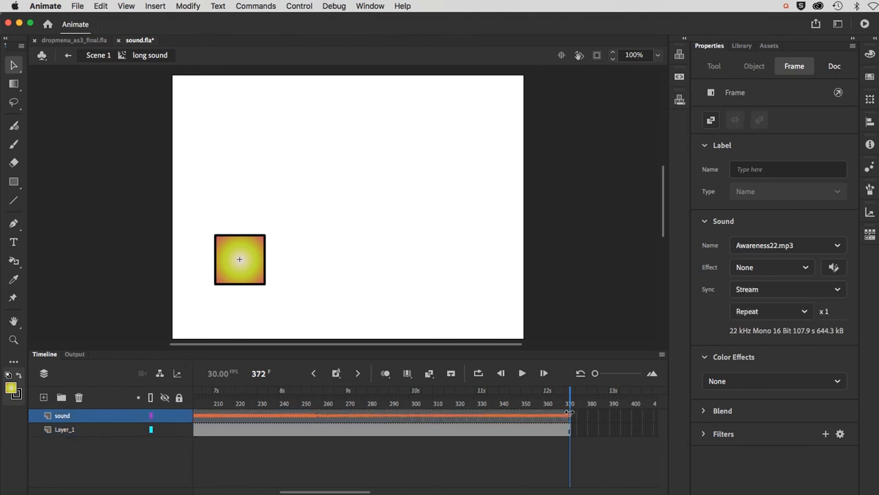
left_click(550, 455)
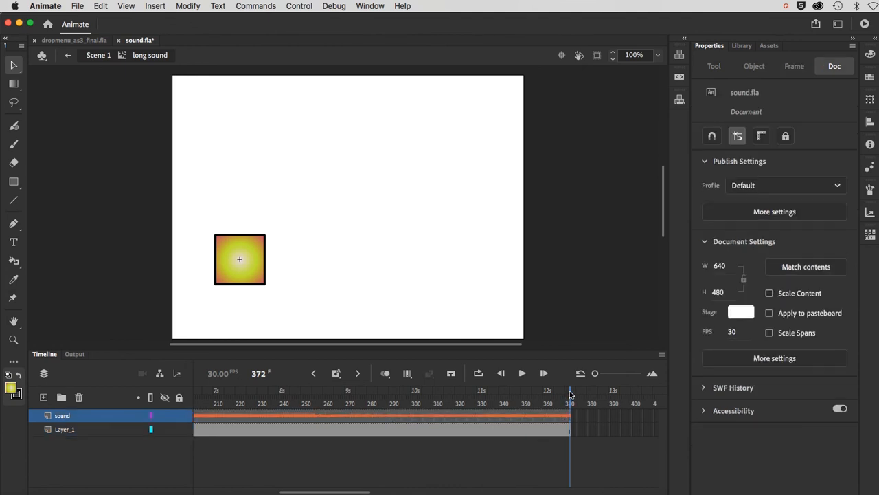
Insert frames repeatedly from frame 370 on both the sound layer and Layer_1 until the clip reaches about frame 523
left_click_drag(571, 394, 568, 393)
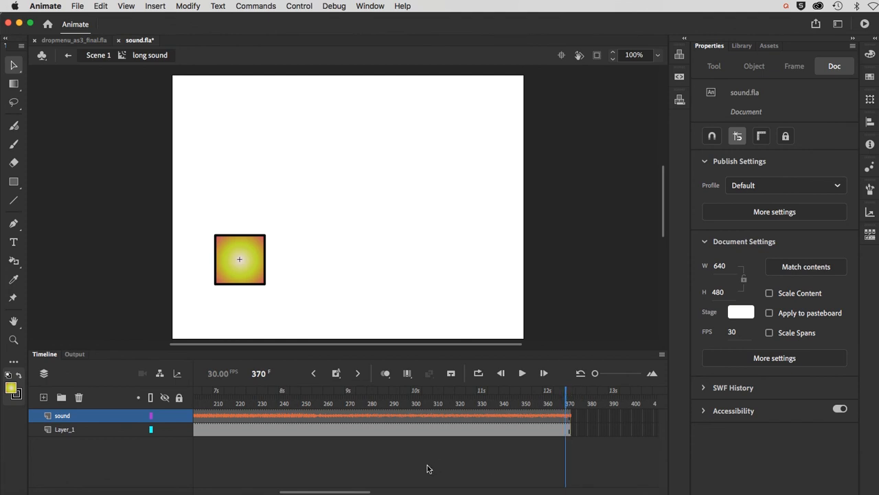
key("F5")
key("F5")
key("F5")
key("F5")
key("F5")
key("F5")
key("F5")
key("F5")
key("F5")
key("F5")
key("F5")
key("F5")
key("F5")
key("F5")
key("F5")
key("F5")
key("F5")
key("F5")
key("F5")
key("F5")
key("F5")
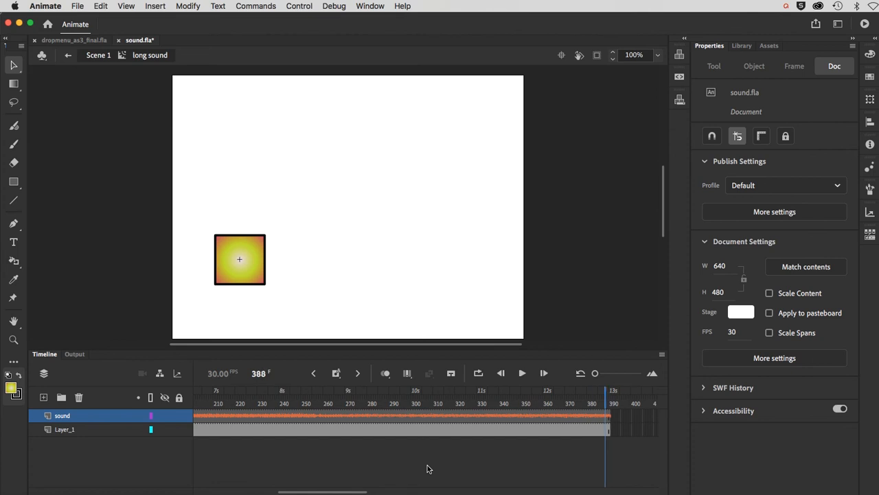
key("F5")
key("F5")
key("F5")
key("F5")
key("F5")
key("F5")
key("F5")
key("F5")
key("F5")
key("F5")
key("F5")
key("F5")
key("F5")
key("F5")
key("F5")
key("F5")
key("F5")
key("F5")
key("F5")
key("F5")
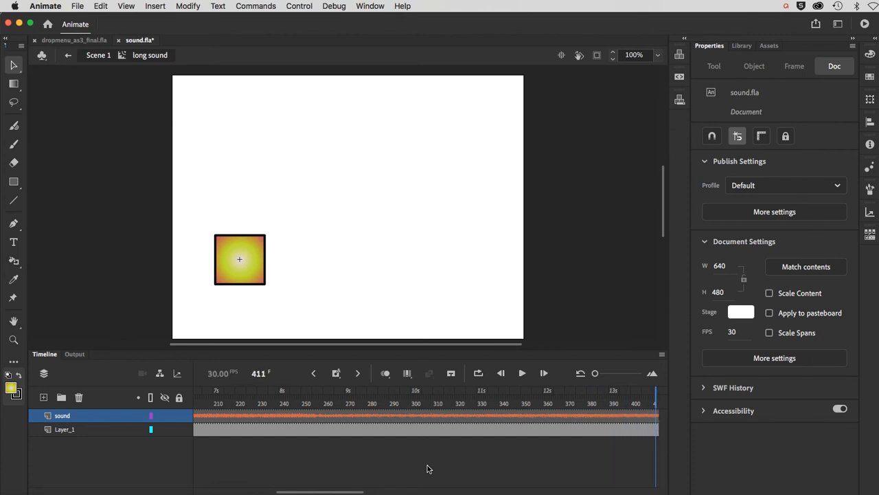
key("F5")
key("F5")
key("F5")
key("F5")
key("F5")
key("F5")
key("F5")
key("F5")
key("F5")
key("F5")
key("F5")
key("F5")
key("F5")
key("F5")
key("F5")
key("F5")
key("F5")
key("F5")
key("F5")
key("F5")
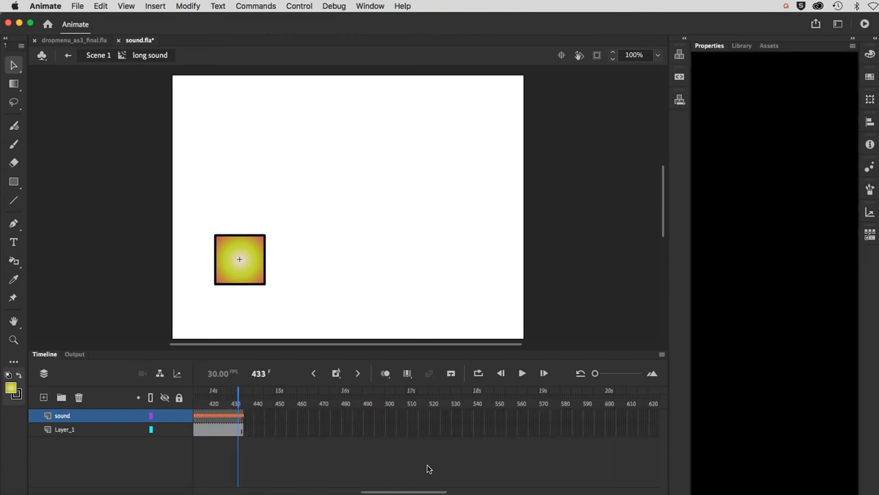
key("F5")
key("F5")
key("F5")
key("F5")
key("F5")
key("F5")
key("F5")
key("F5")
key("F5")
key("F5")
key("F5")
key("F5")
key("F5")
key("F5")
key("F5")
key("F5")
key("F5")
key("F5")
key("F5")
key("F5")
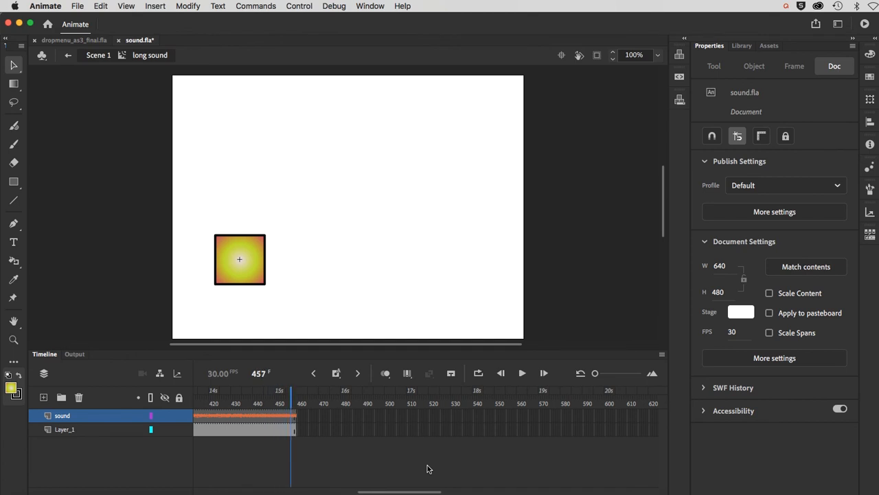
key("F5")
key("F5")
key("F5")
key("F5")
key("F5")
key("F5")
key("F5")
key("F5")
key("F5")
key("F5")
key("F5")
key("F5")
key("F5")
key("F5")
key("F5")
key("F5")
key("F5")
key("F5")
key("F5")
key("F5")
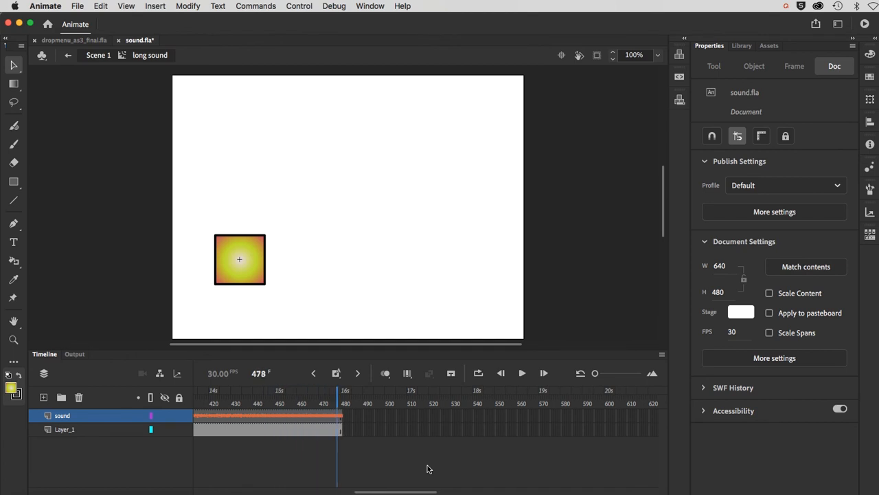
key("F5")
key("F5")
key("F5")
key("F5")
key("F5")
key("F5")
key("F5")
key("F5")
key("F5")
key("F5")
key("F5")
key("F5")
key("F5")
key("F5")
key("F5")
key("F5")
key("F5")
key("F5")
key("F5")
key("F5")
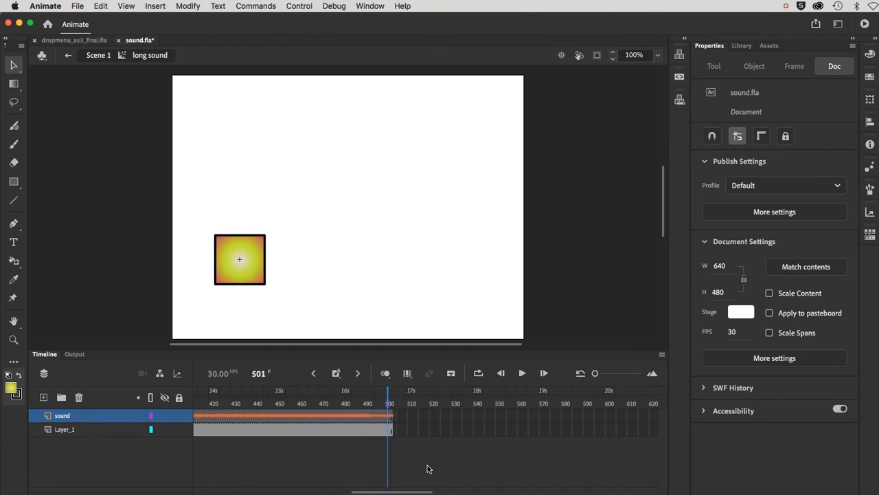
key("F5")
key("F5")
key("F5")
key("F5")
key("F5")
key("F5")
key("F5")
key("F5")
key("F5")
key("F5")
key("F5")
key("F5")
key("F5")
key("F5")
key("F5")
key("F5")
key("F5")
key("F5")
key("F5")
key("F5")
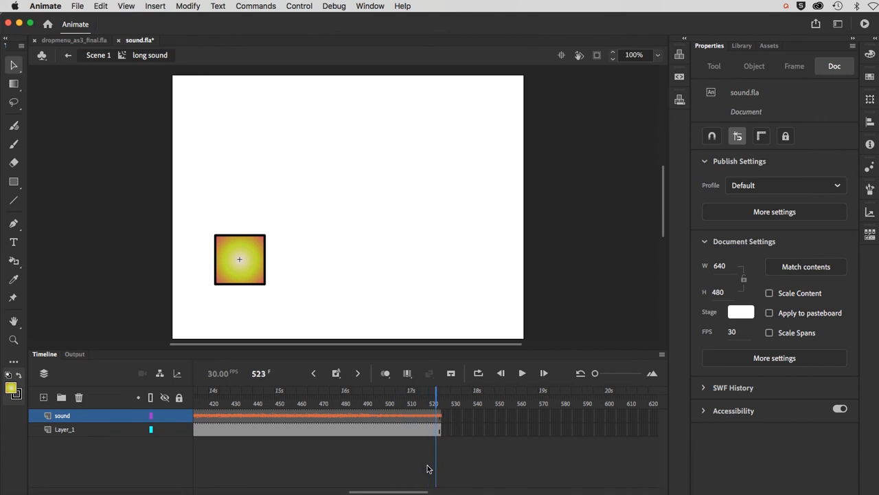
Insert frames repeatedly on both the sound layer and Layer_1 until the clip runs past the waveform's end, to about frame 3246
key("F5")
key("F5")
key("F5")
key("F5")
key("F5")
key("F5")
key("F5")
key("F5")
key("F5")
key("F5")
key("F5")
key("F5")
key("F5")
key("F5")
key("F5")
key("F5")
key("F5")
key("F5")
key("F5")
key("F5")
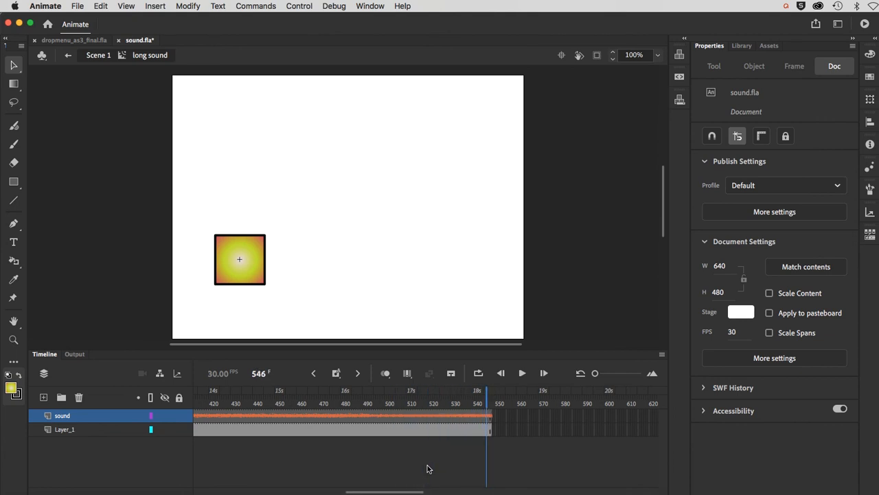
key("F5")
key("F5")
key("F5")
key("F5")
key("F5")
key("F5")
key("F5")
key("F5")
key("F5")
key("F5")
key("F5")
key("F5")
key("F5")
key("F5")
key("F5")
key("F5")
key("F5")
key("F5")
key("F5")
key("F5")
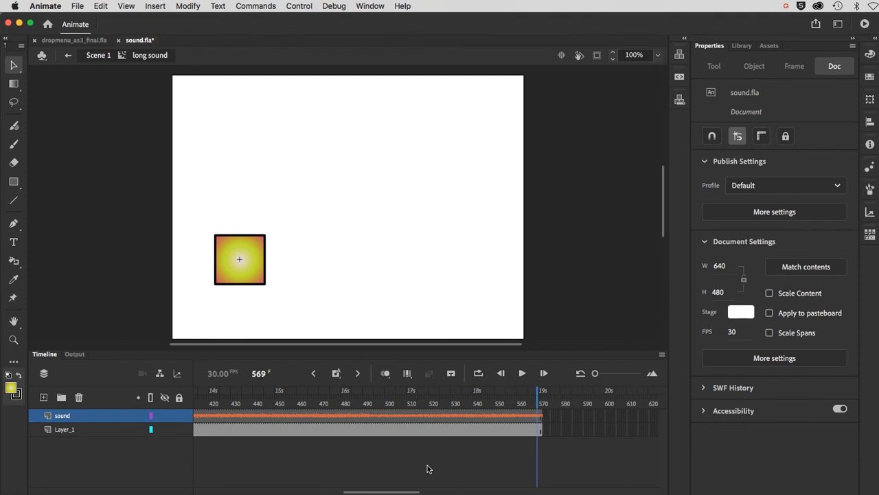
key("F5")
key("F5")
key("F5")
key("F5")
key("F5")
key("F5")
key("F5")
key("F5")
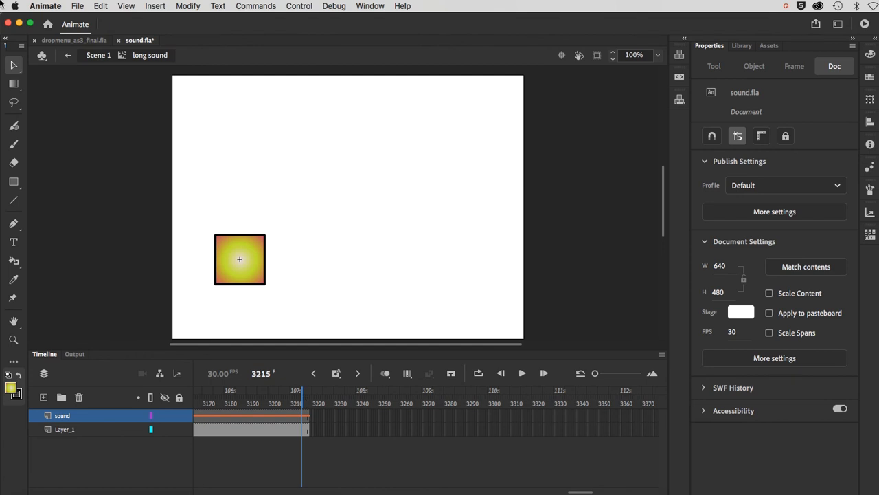
key("F5")
key("F5")
key("F5")
key("F5")
key("F5")
key("F5")
key("F5")
key("F5")
key("F5")
key("F5")
key("F5")
key("F5")
key("F5")
key("F5")
key("F5")
key("F5")
key("F5")
key("F5")
key("F5")
key("F5")
key("F5")
key("F5")
key("F5")
key("F5")
key("F5")
key("F5")
key("F5")
key("F5")
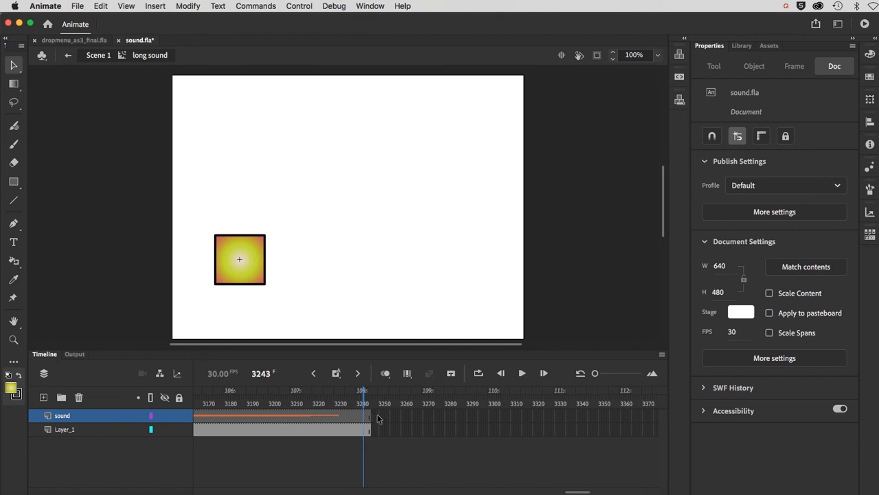
Play back the streamed sound near the end of the clip, and again from frame 2444 through to the last frame
left_click(219, 404)
key("Return")
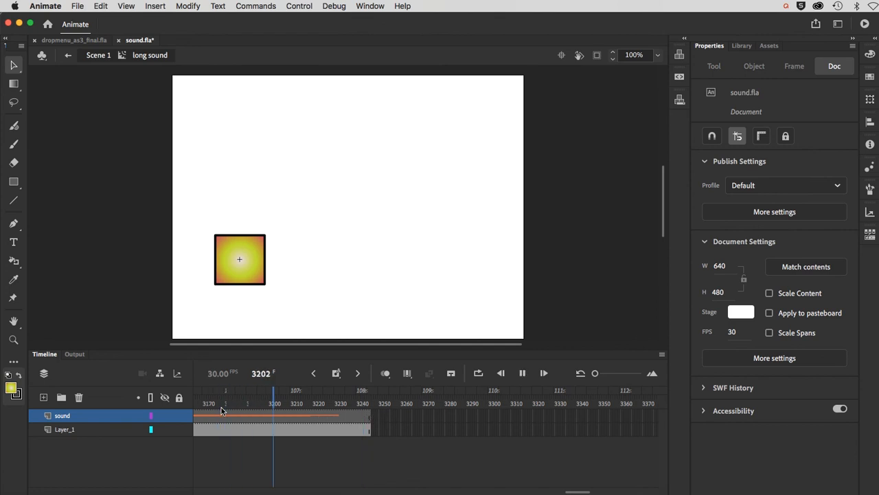
key("Return")
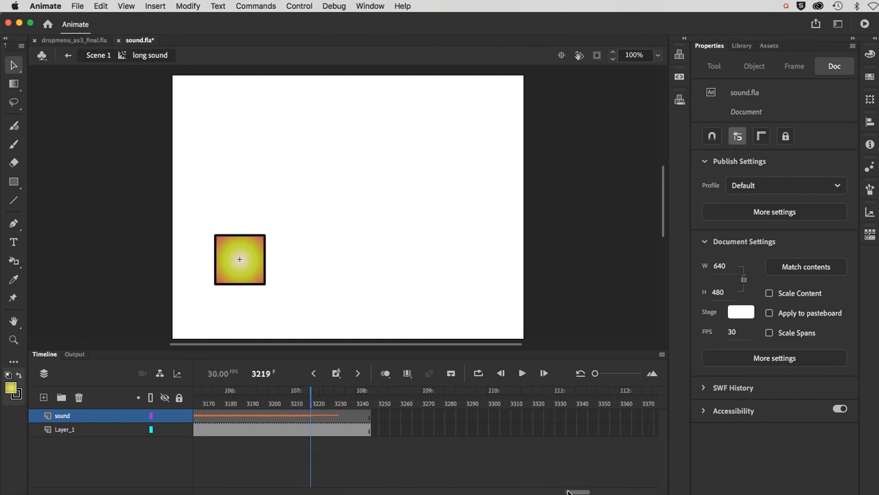
left_click_drag(571, 491, 471, 490)
left_click(449, 406)
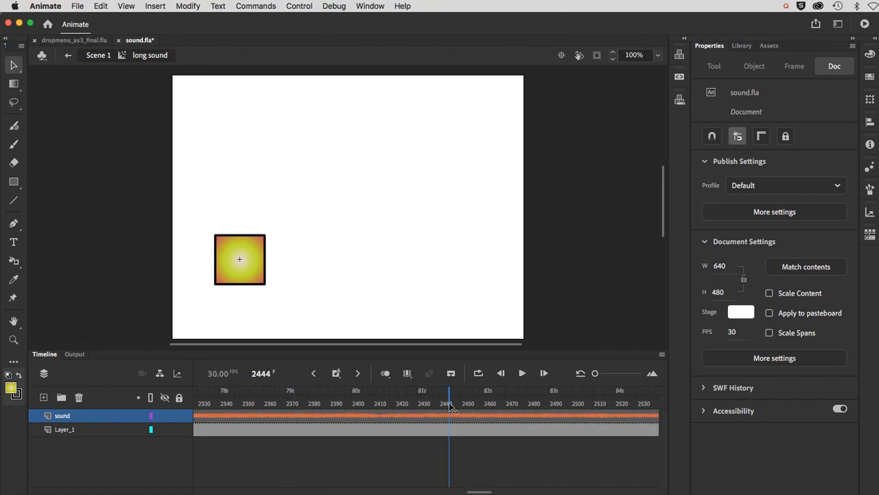
key("Return")
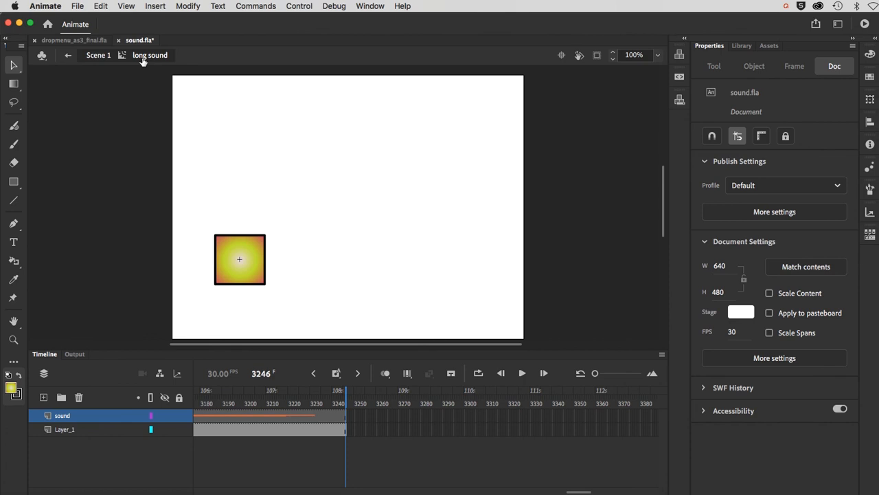
Return to Scene 1, widen the frames in the timeline and select frame 1 of Layer_1
left_click(100, 55)
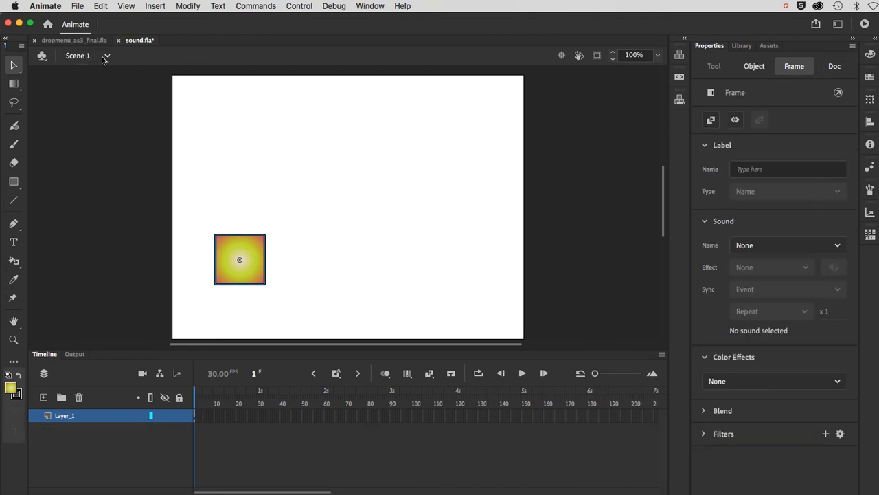
left_click_drag(595, 373, 620, 374)
left_click(220, 434)
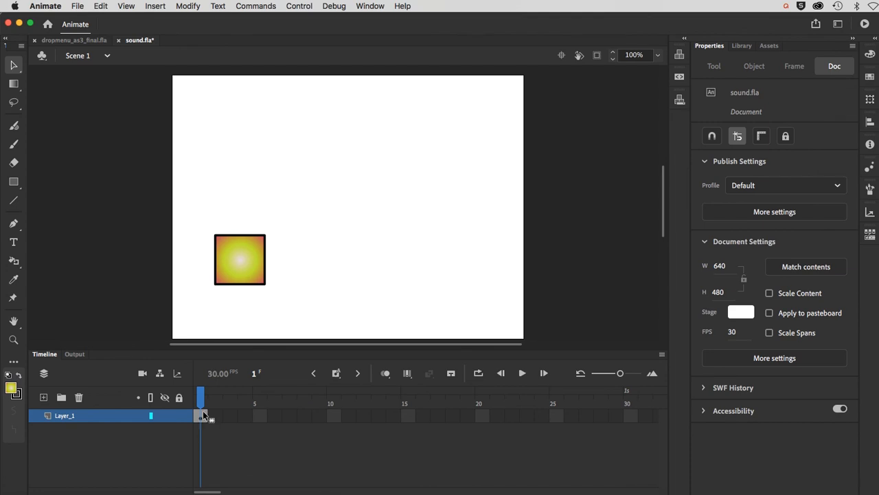
left_click(203, 415)
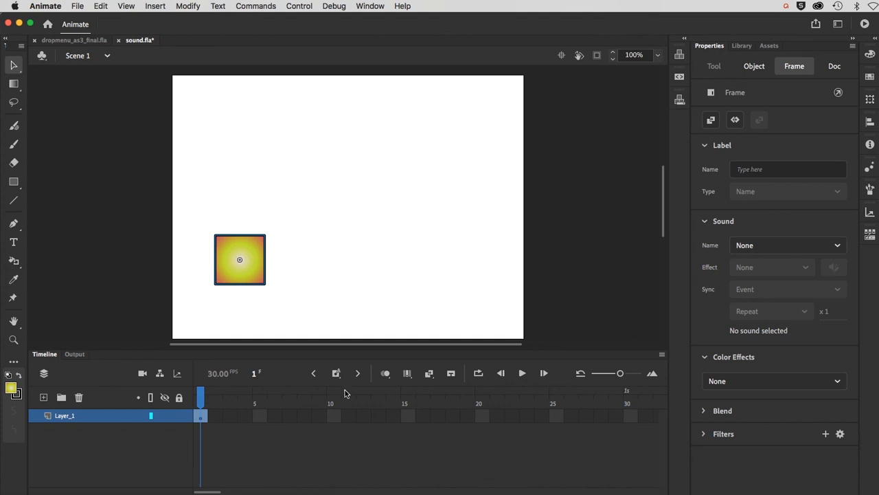
Test the movie to hear the long sound clip play from the one-frame main timeline, and close the preview
left_click(297, 7)
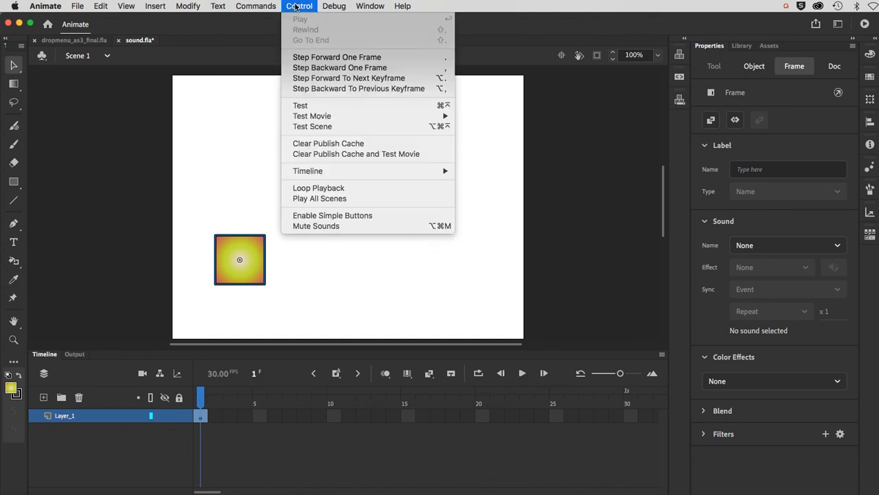
left_click(308, 106)
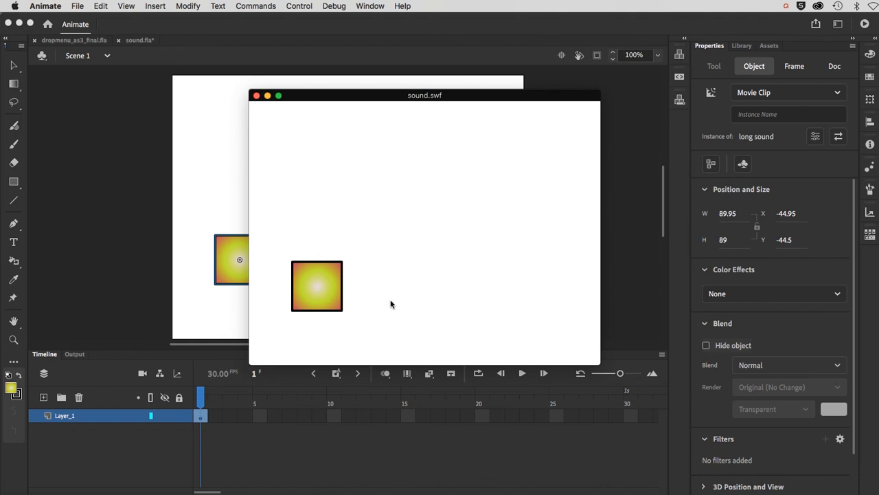
left_click(257, 95)
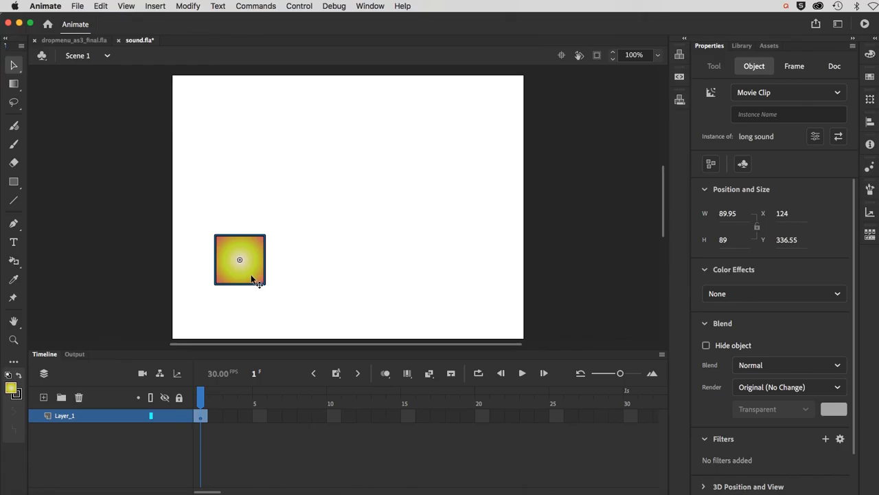
Move the long sound instance off the stage's left edge to about X -89, Y 343.55, and test the movie again
left_click_drag(252, 278, 134, 283)
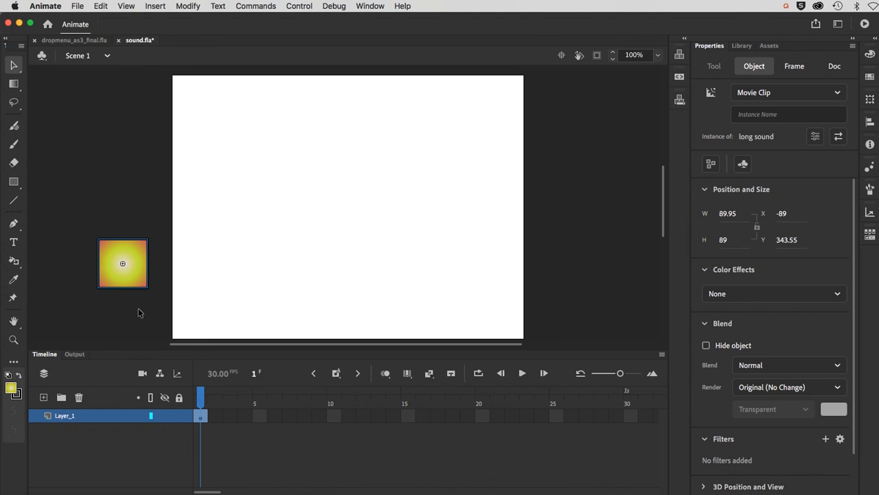
left_click(139, 309)
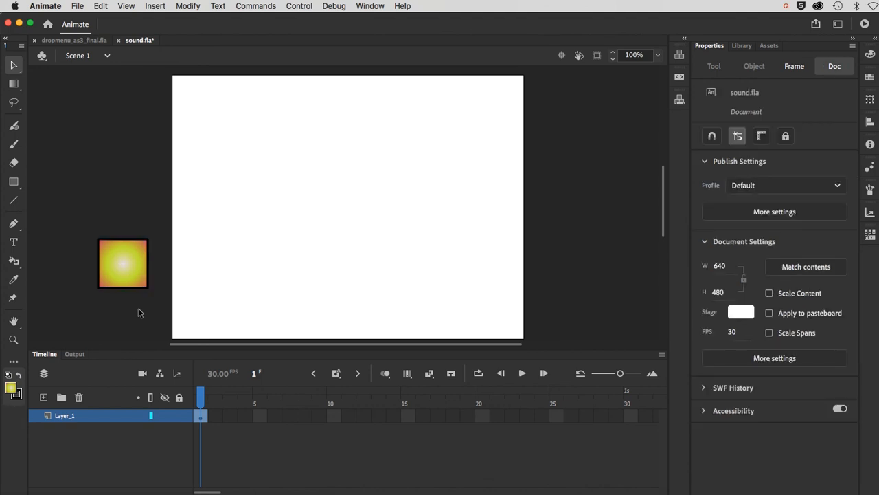
key("super+Return")
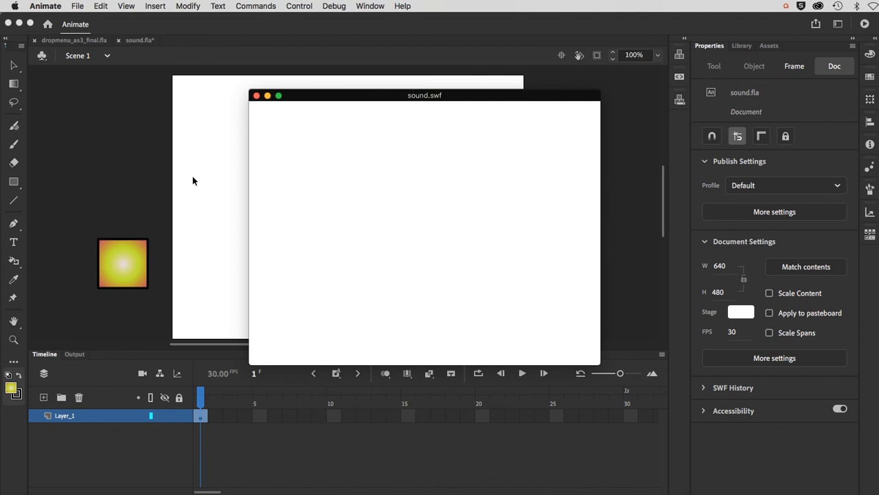
left_click(256, 95)
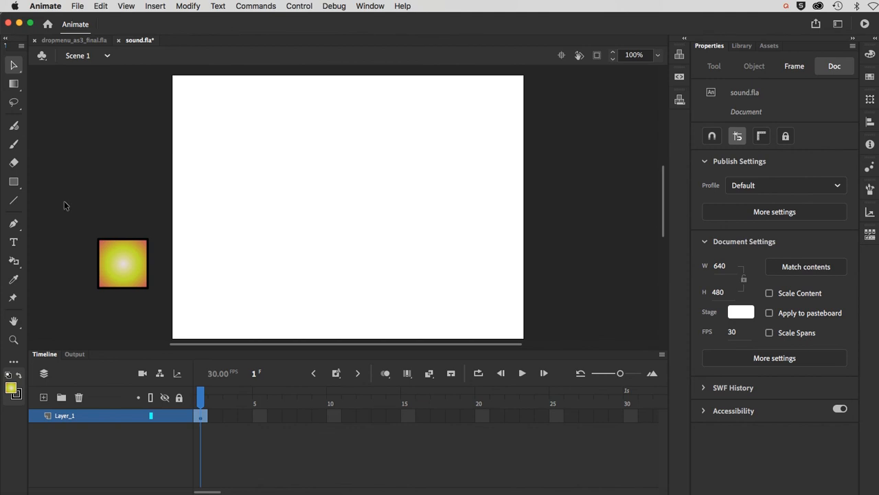